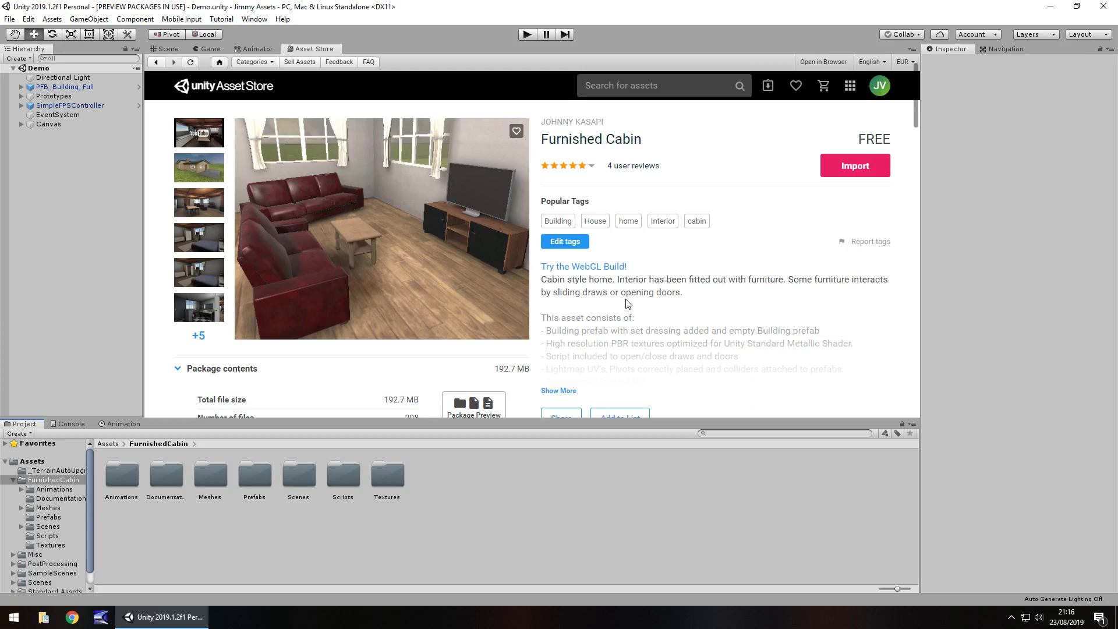
Leave the store page and show the imported Furnished Cabin in the Demo scene's Scene view.
{"action": "left_click", "coordinate": [166, 51]}
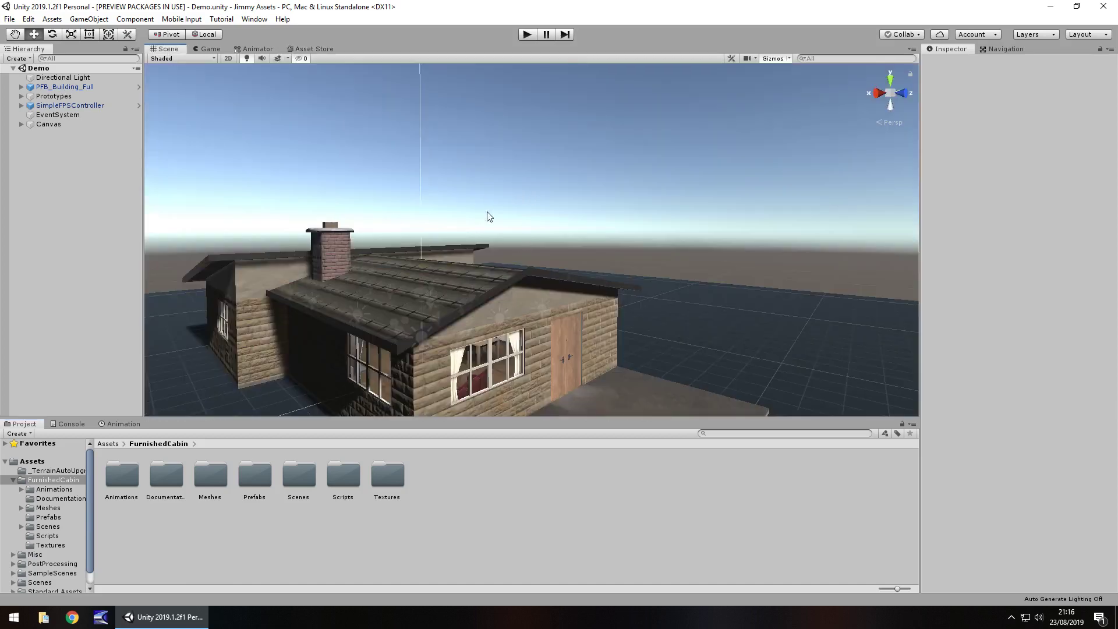
Orbit to a low frontal view of the cabin door, briefly revisiting the store page.
{"action": "right_click_drag", "start_coordinate": [544, 229], "coordinate": [590, 154], "text": "alt"}
{"action": "middle_click_drag", "start_coordinate": [590, 154], "coordinate": [388, 125]}
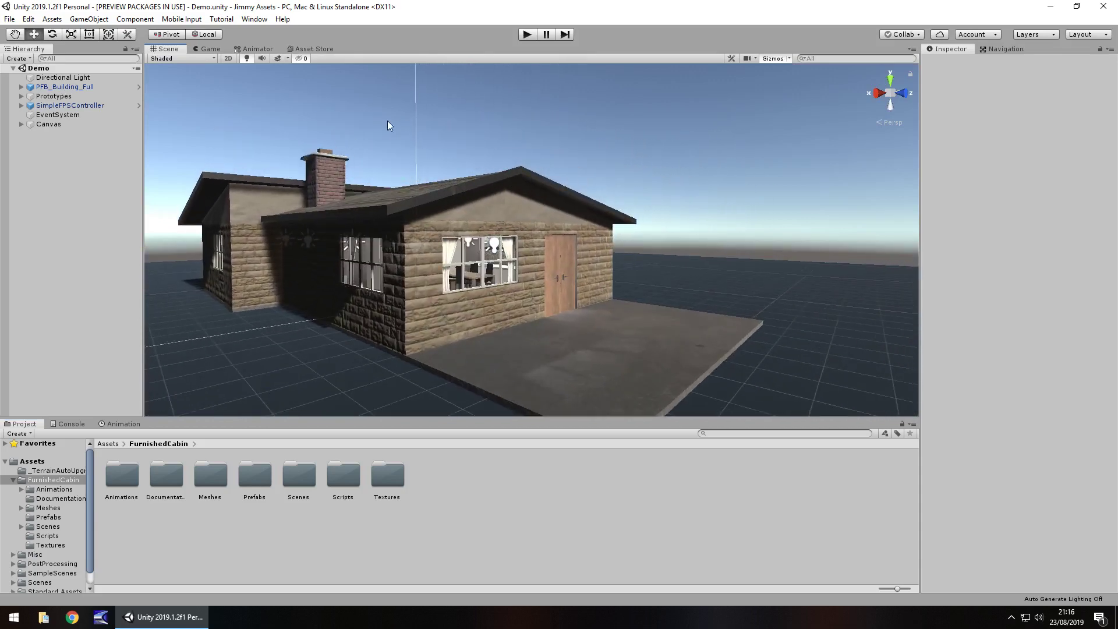
{"action": "left_click", "coordinate": [327, 49]}
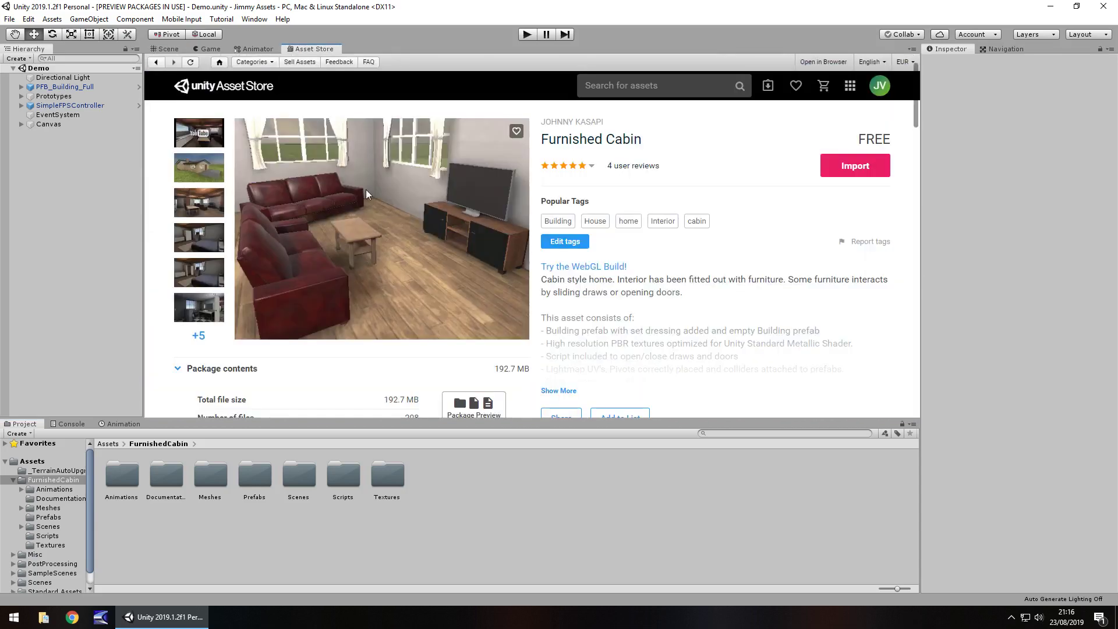
{"action": "left_click", "coordinate": [165, 51]}
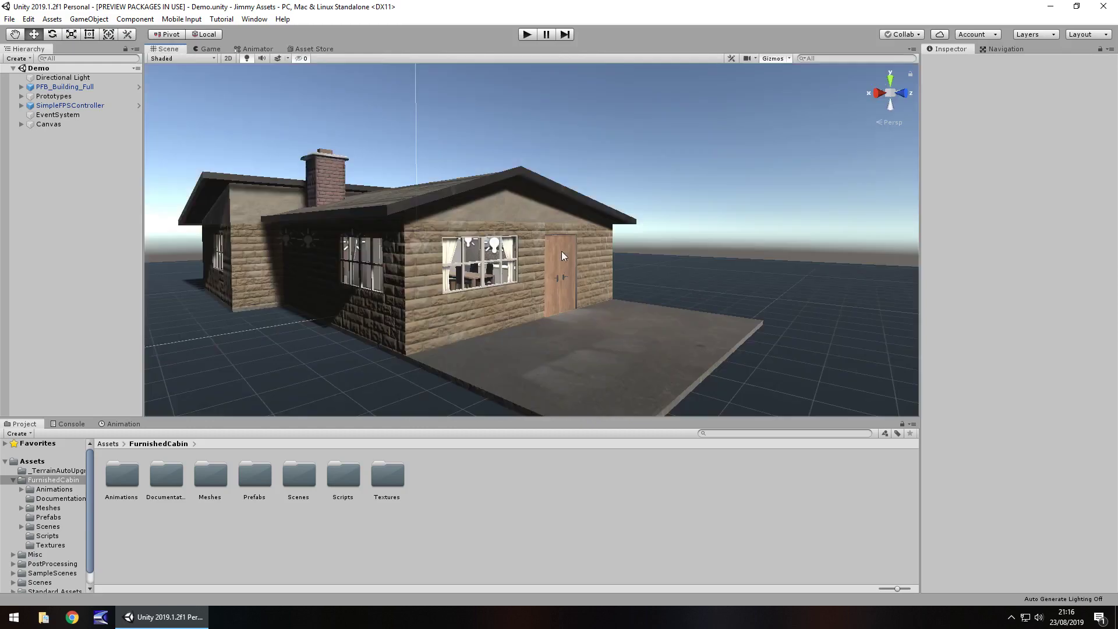
Fly inside past the kitchen and dining area to the brick fireplace and bedroom doorway.
{"action": "right_click_drag", "start_coordinate": [561, 255], "coordinate": [308, 195]}
{"action": "scroll", "coordinate": [308, 195], "scroll_direction": "down", "scroll_amount": 5}
{"action": "scroll", "coordinate": [607, 271], "scroll_direction": "down", "scroll_amount": 4}
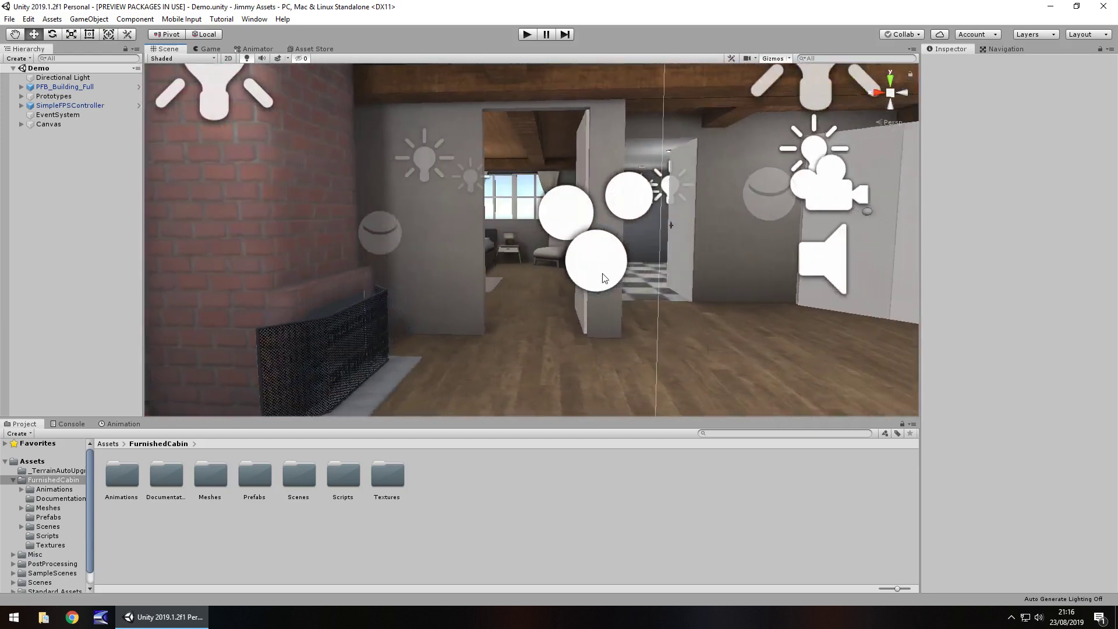
{"action": "scroll", "coordinate": [556, 283], "scroll_direction": "down", "scroll_amount": 5}
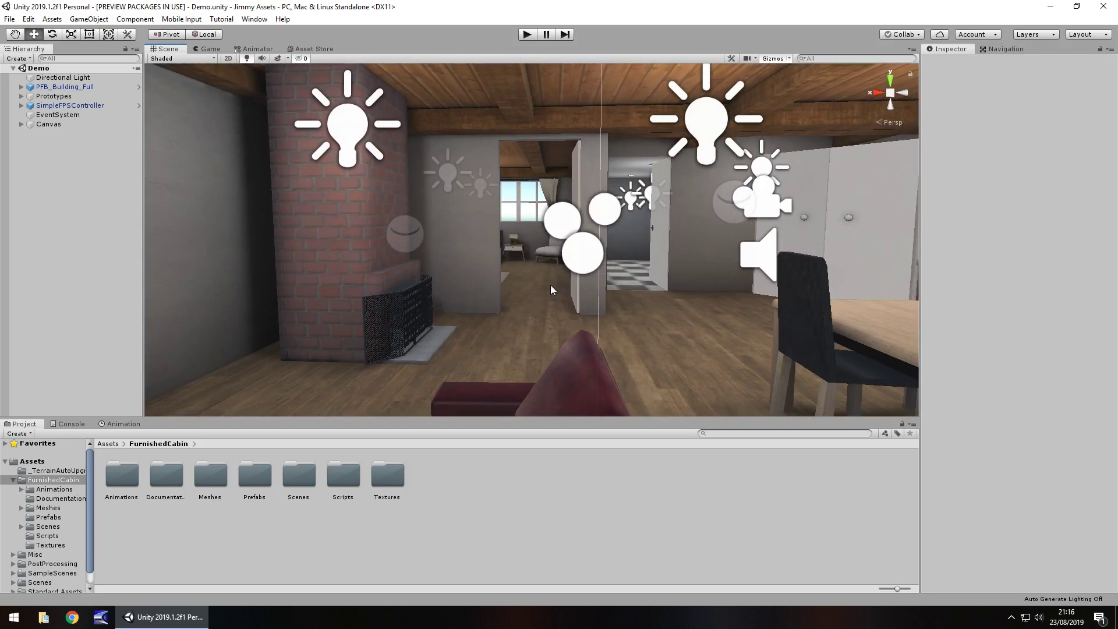
{"action": "right_click_drag", "start_coordinate": [515, 264], "coordinate": [466, 219]}
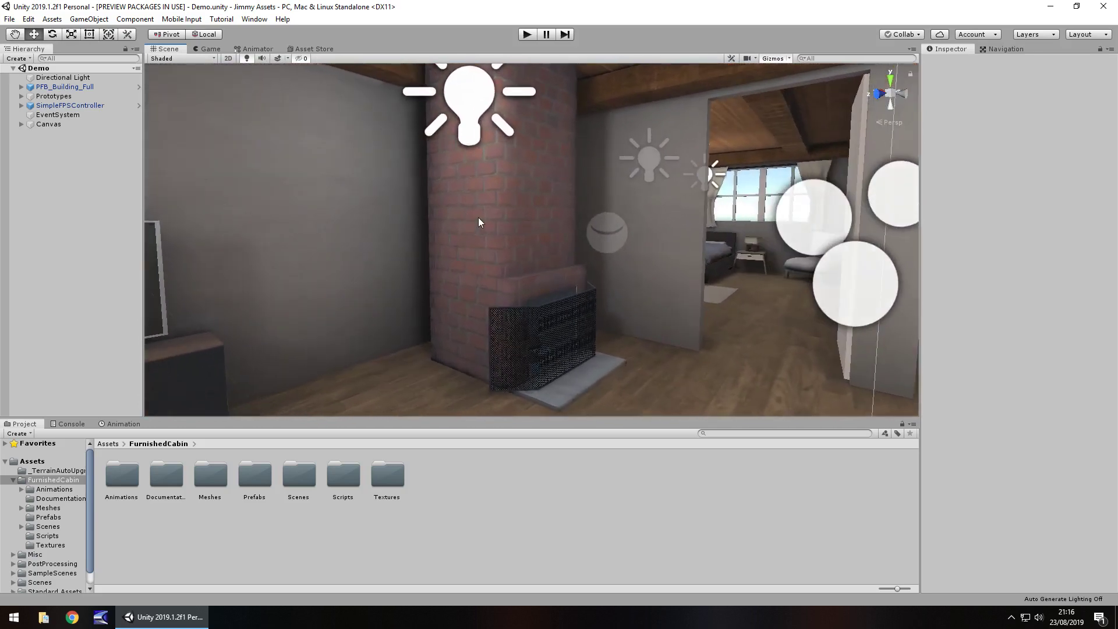
{"action": "left_click", "coordinate": [487, 236]}
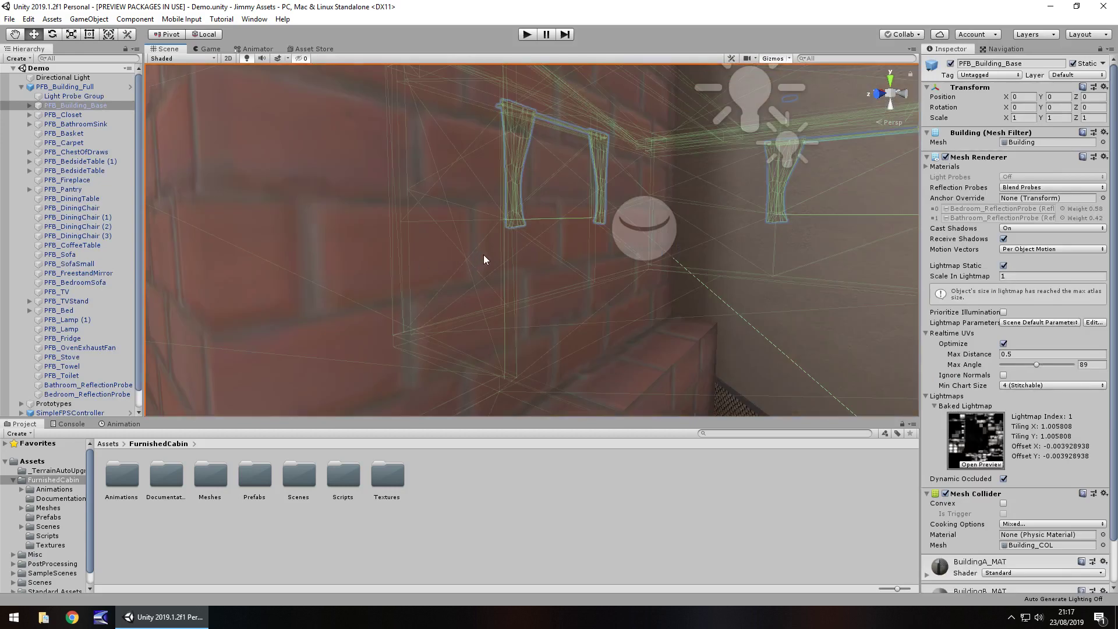
Select the fireplace and locate its Fireplace_KitchenBench_Normal texture via the Normal Map slot.
{"action": "right_click_drag", "start_coordinate": [483, 254], "coordinate": [470, 246]}
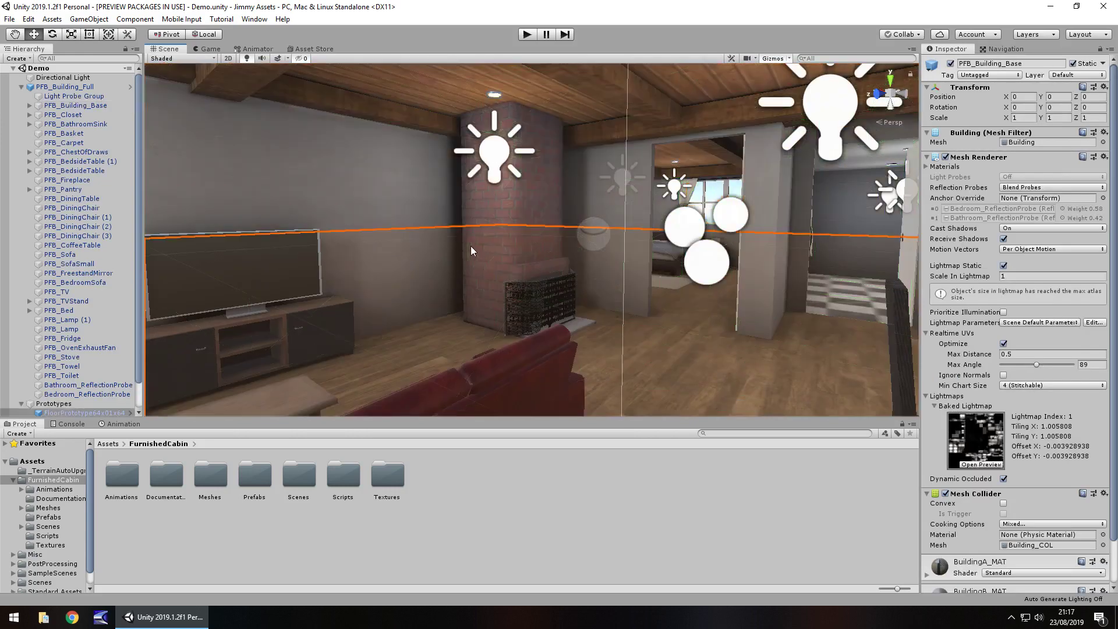
{"action": "left_click", "coordinate": [528, 216]}
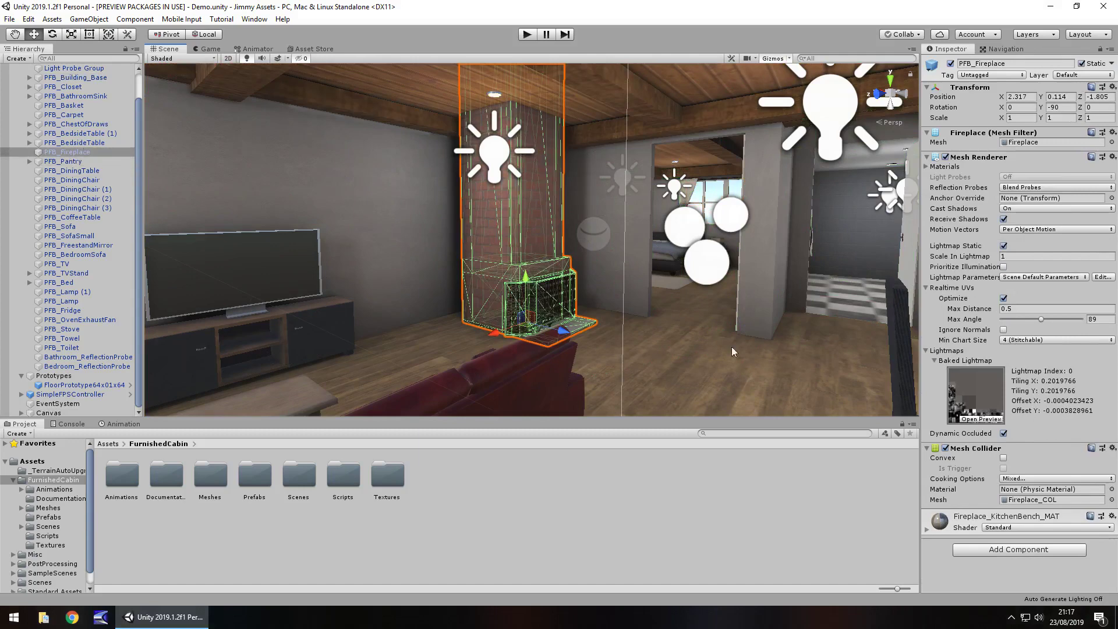
{"action": "left_click", "coordinate": [926, 530]}
{"action": "scroll", "coordinate": [975, 510], "scroll_direction": "down", "scroll_amount": 5}
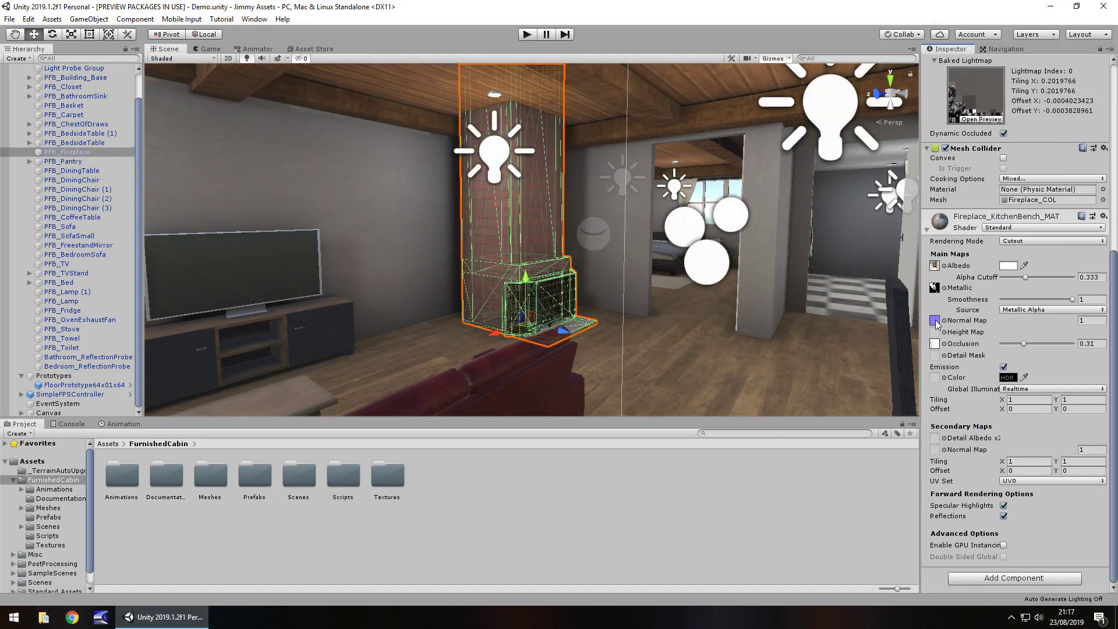
{"action": "left_click", "coordinate": [935, 322]}
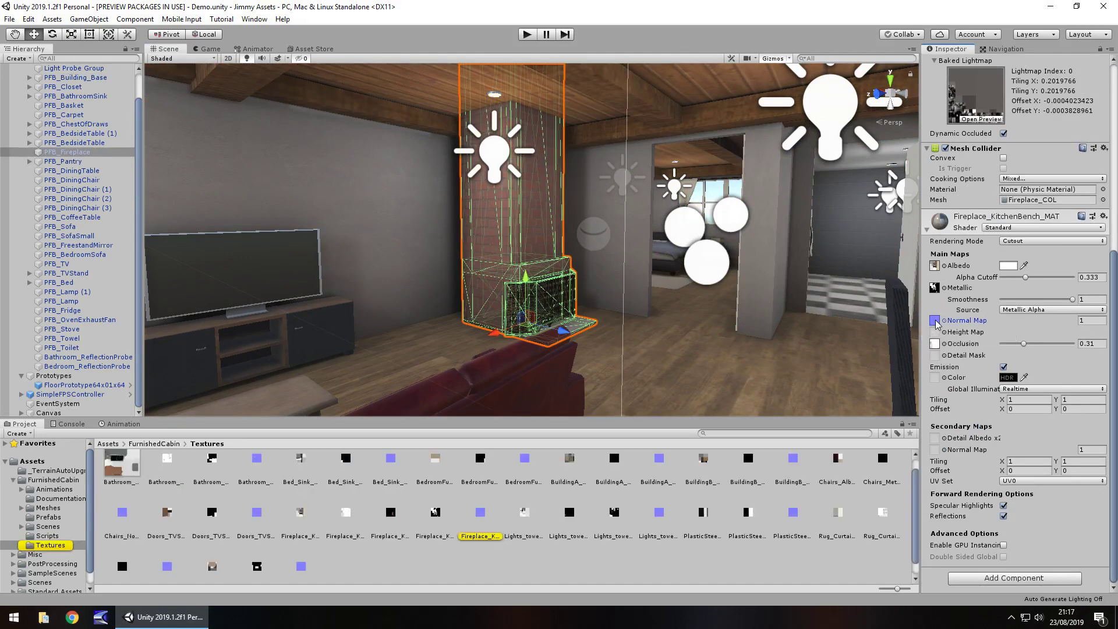
Set the normal texture to Create from Grayscale (bumpiness 0.25, sharp filtering) and apply.
{"action": "left_click", "coordinate": [487, 512]}
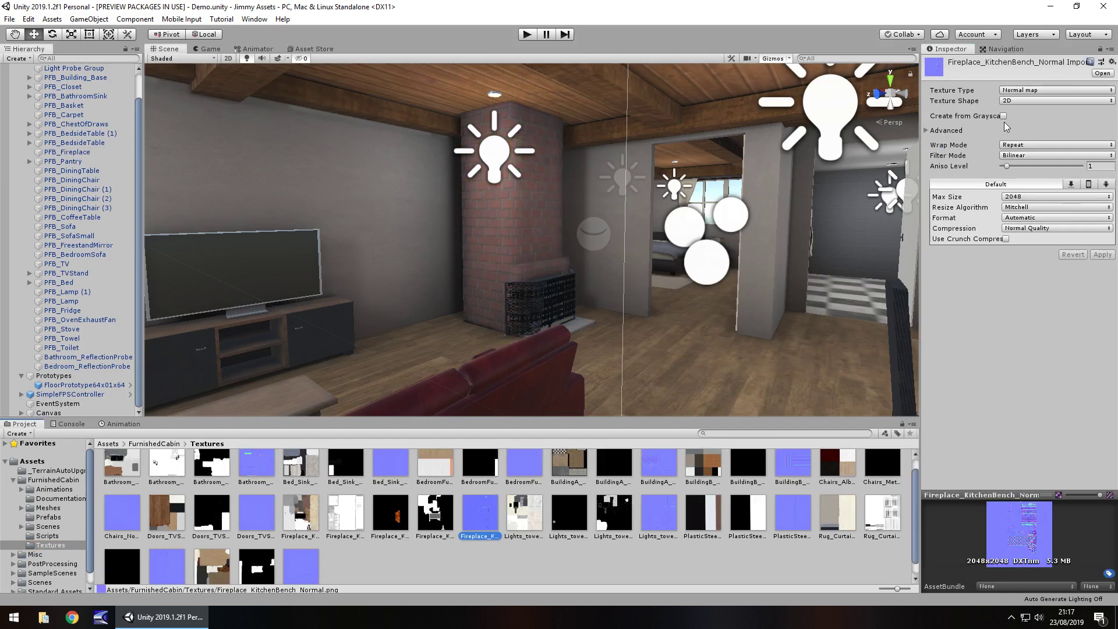
{"action": "left_click", "coordinate": [1003, 115]}
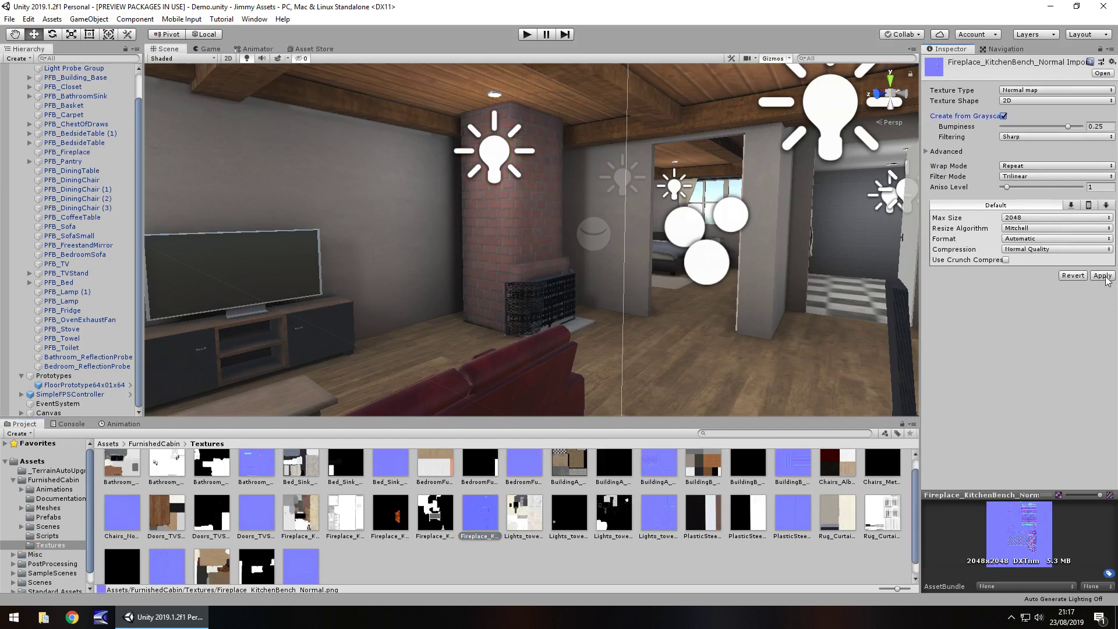
{"action": "left_click", "coordinate": [1103, 277]}
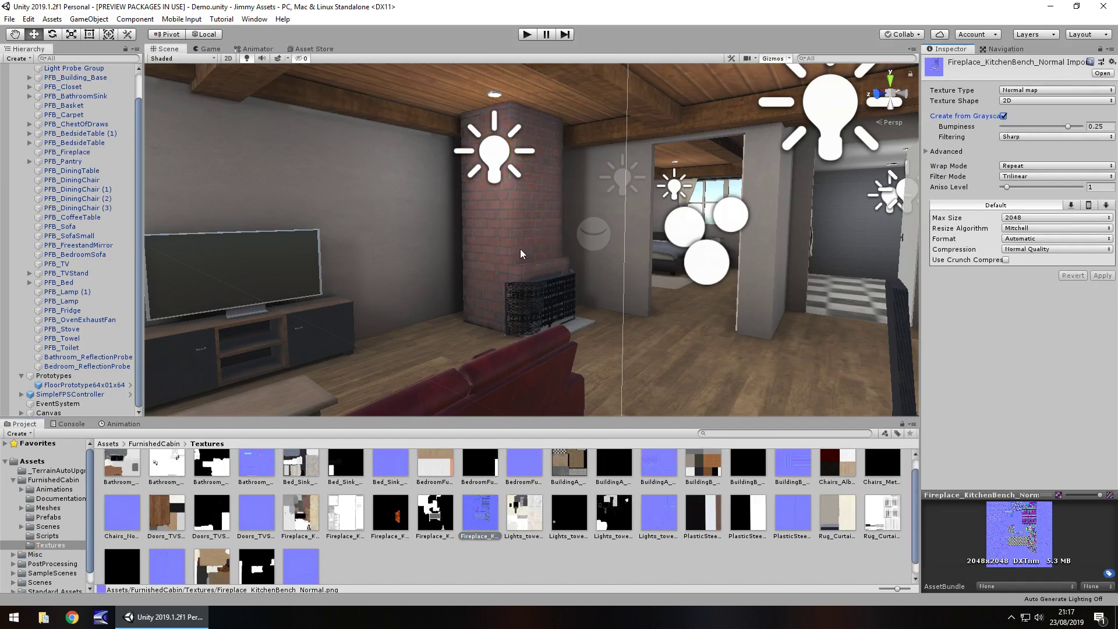
{"action": "left_click", "coordinate": [504, 240]}
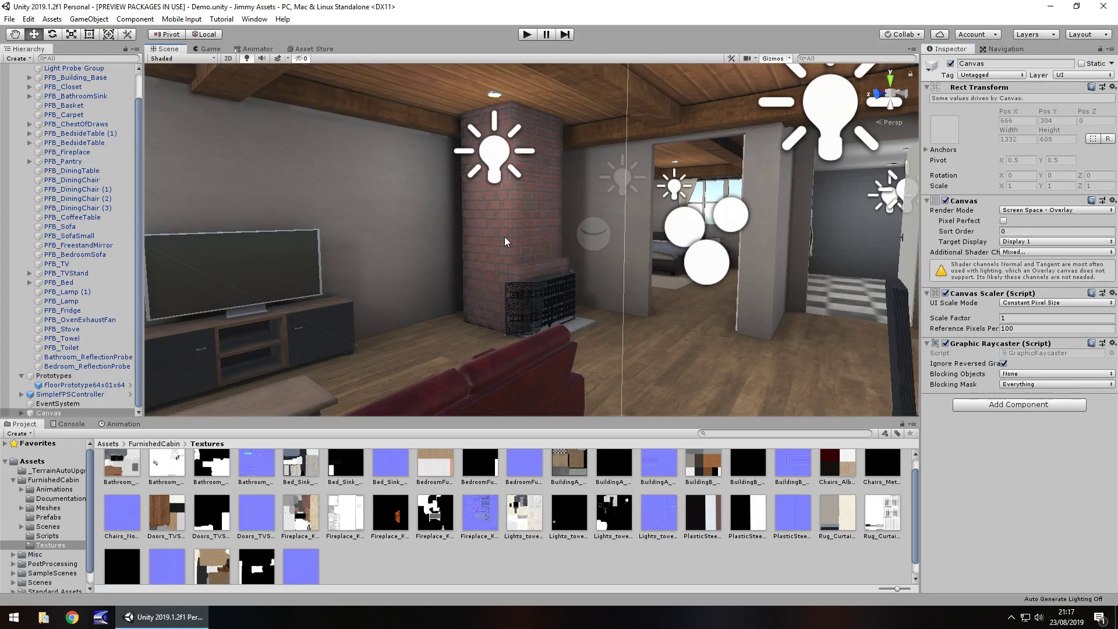
Make Fireplace_KitchenBench_MAT take smoothness from Albedo Alpha with Alpha Cutoff 0.874.
{"action": "left_click", "coordinate": [515, 219]}
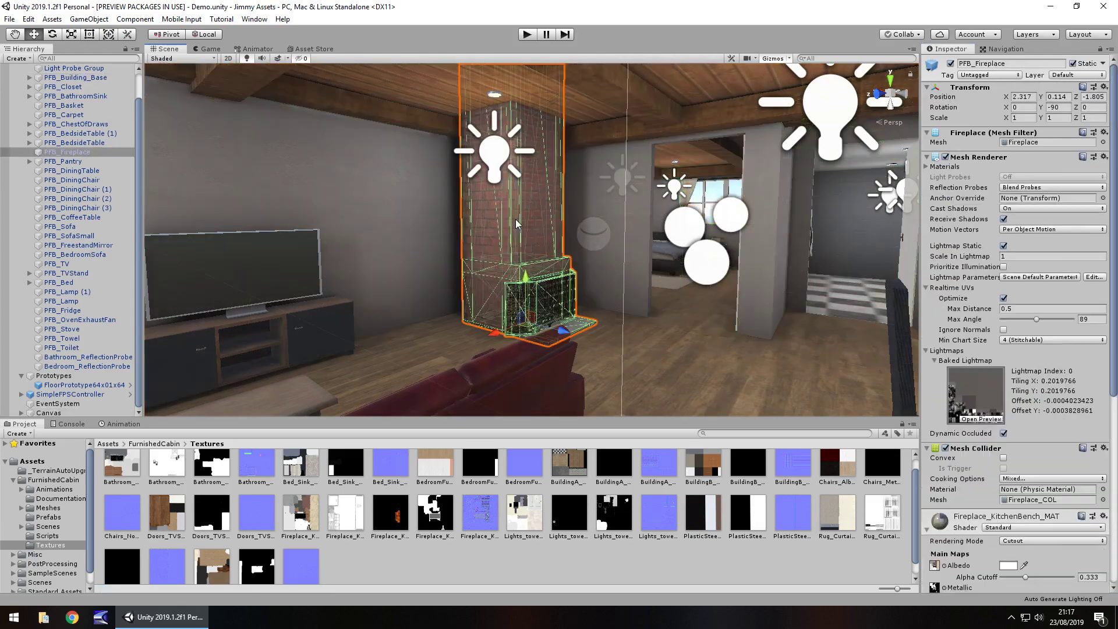
{"action": "scroll", "coordinate": [992, 482], "scroll_direction": "down", "scroll_amount": 5}
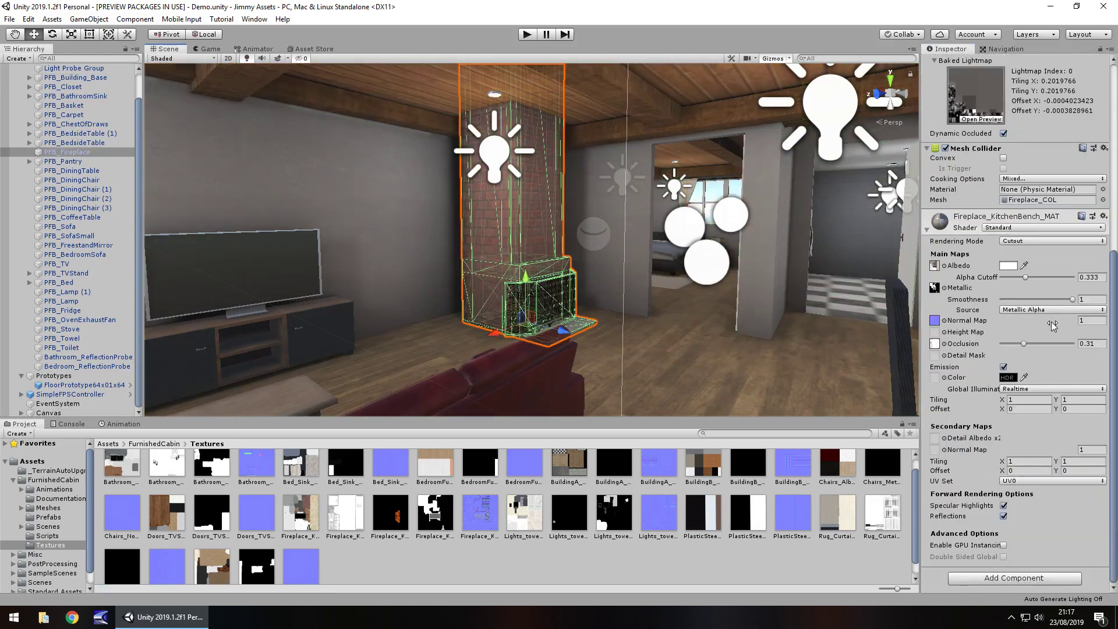
{"action": "left_click", "coordinate": [1034, 309]}
{"action": "left_click", "coordinate": [1020, 319]}
{"action": "key", "text": "ctrl+z"}
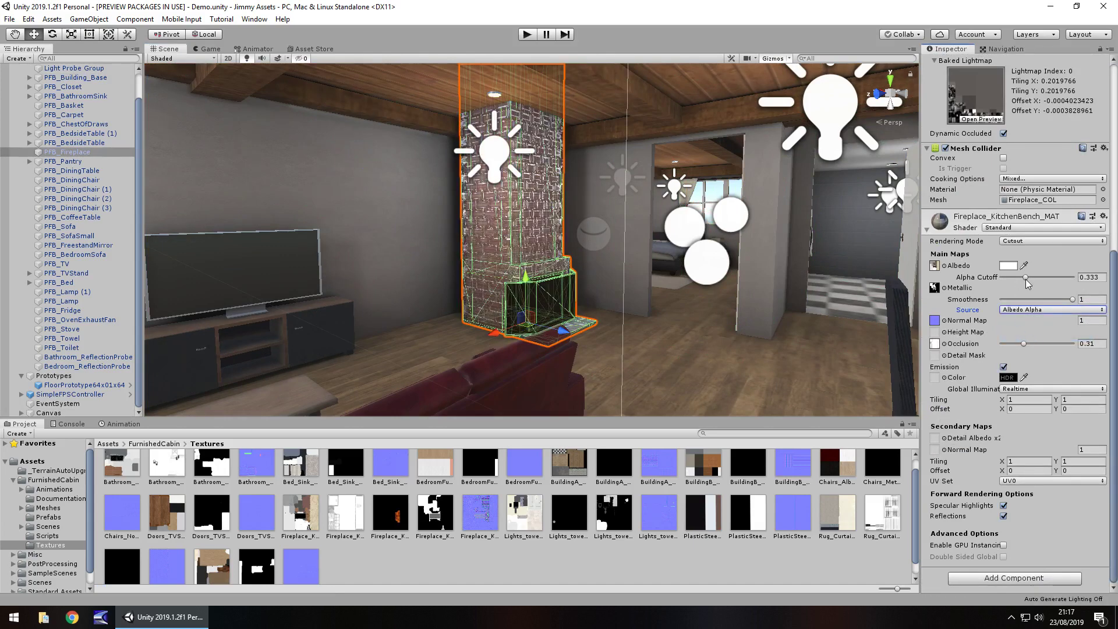
{"action": "left_click_drag", "start_coordinate": [1026, 278], "coordinate": [1065, 279]}
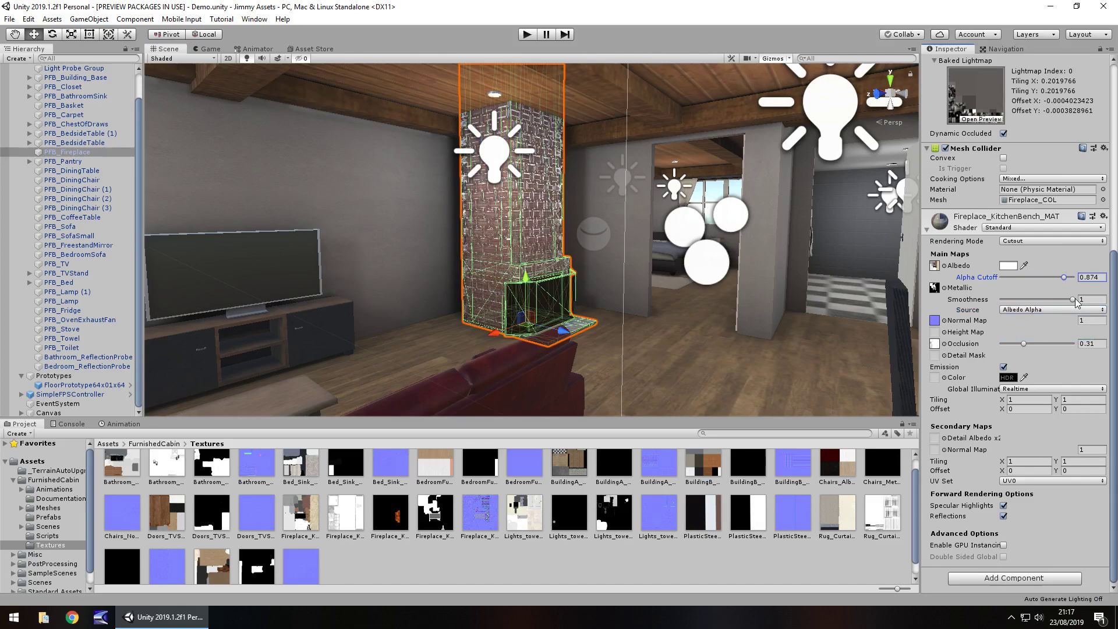
{"action": "left_click", "coordinate": [743, 336]}
{"action": "left_click", "coordinate": [470, 349]}
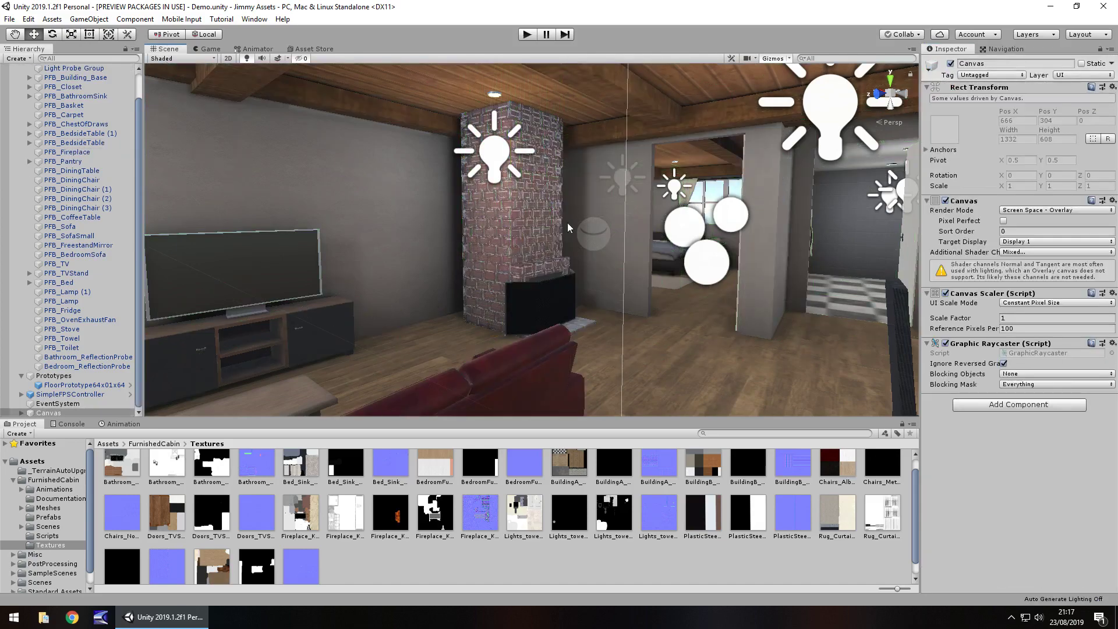
Look around the interior from sofa to fireplace and kitchen counter, collapsing PFB_Building_Full.
{"action": "right_click_drag", "start_coordinate": [567, 223], "coordinate": [501, 306]}
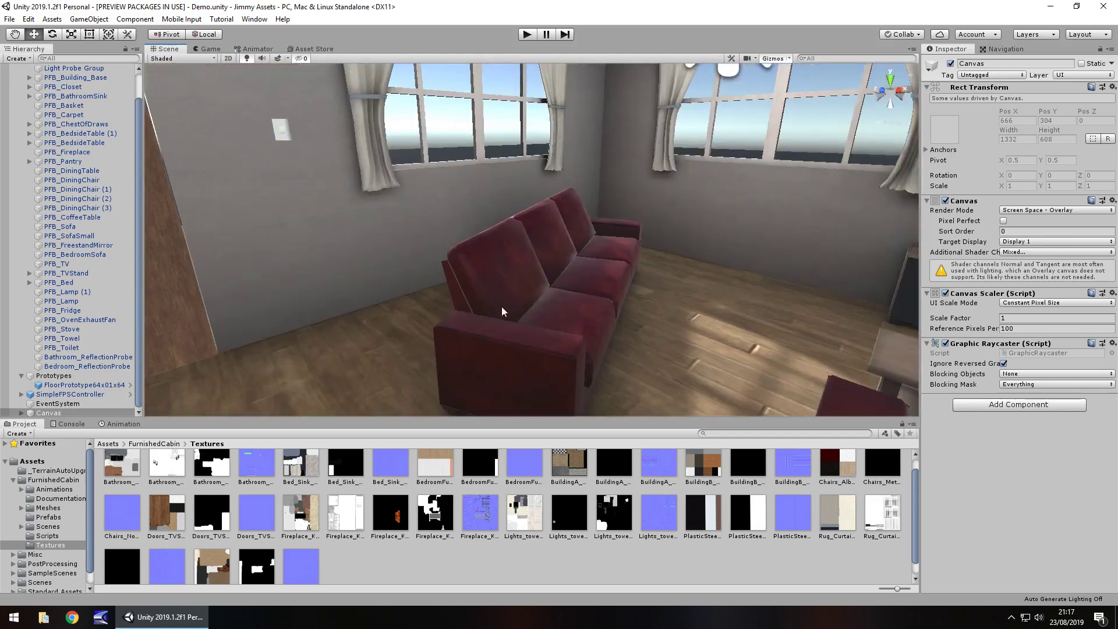
{"action": "right_click_drag", "start_coordinate": [581, 264], "coordinate": [770, 263]}
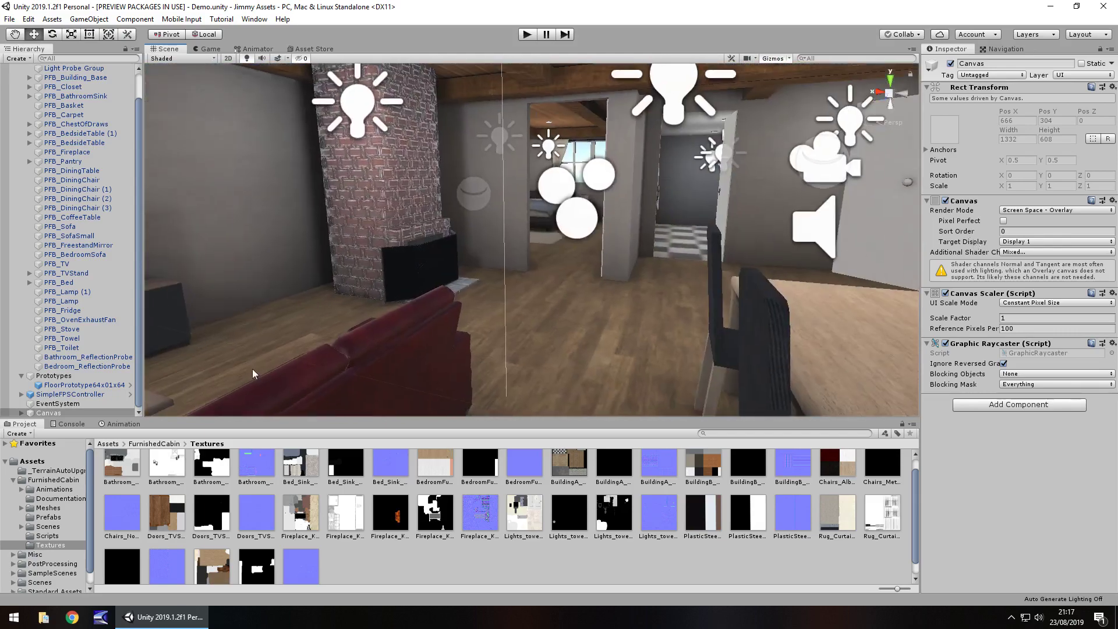
{"action": "right_click_drag", "start_coordinate": [664, 259], "coordinate": [850, 238]}
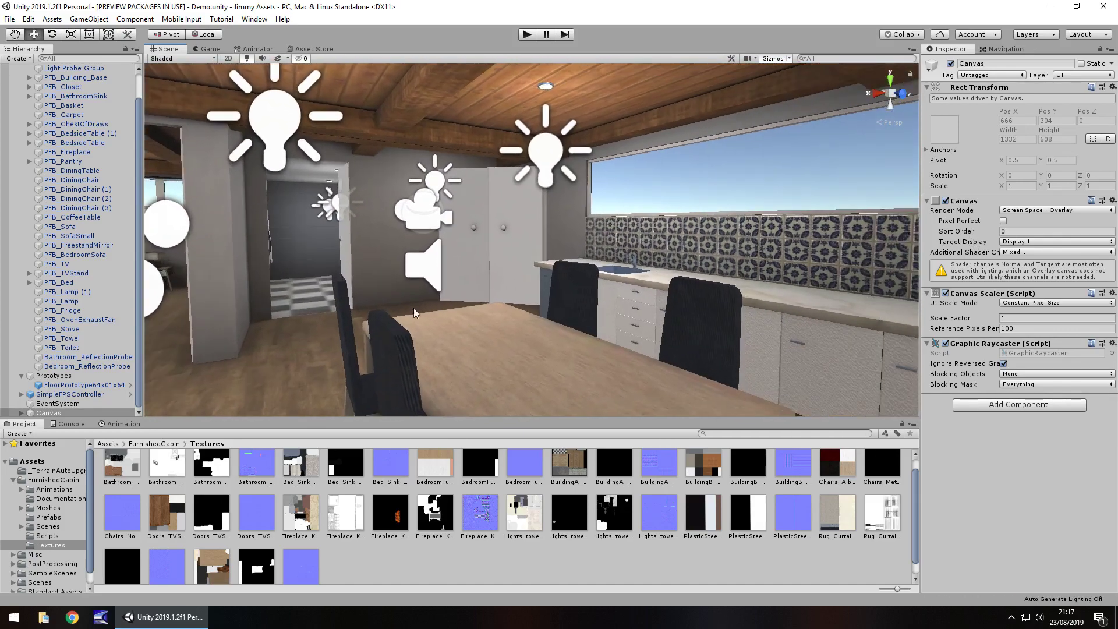
{"action": "scroll", "coordinate": [44, 95], "scroll_direction": "up", "scroll_amount": 2}
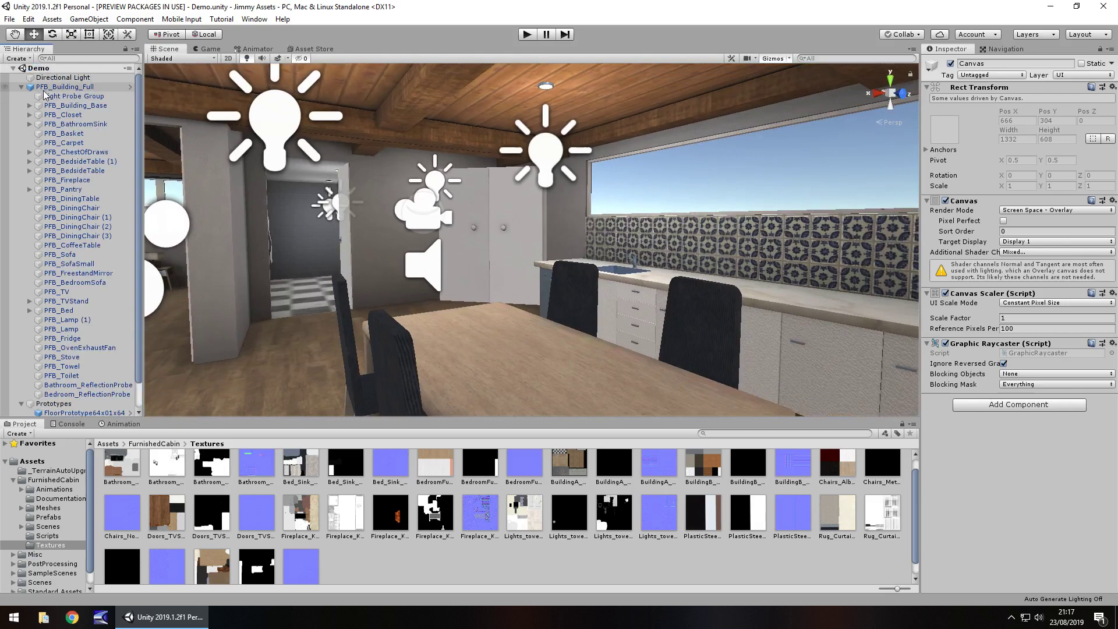
{"action": "left_click", "coordinate": [21, 86]}
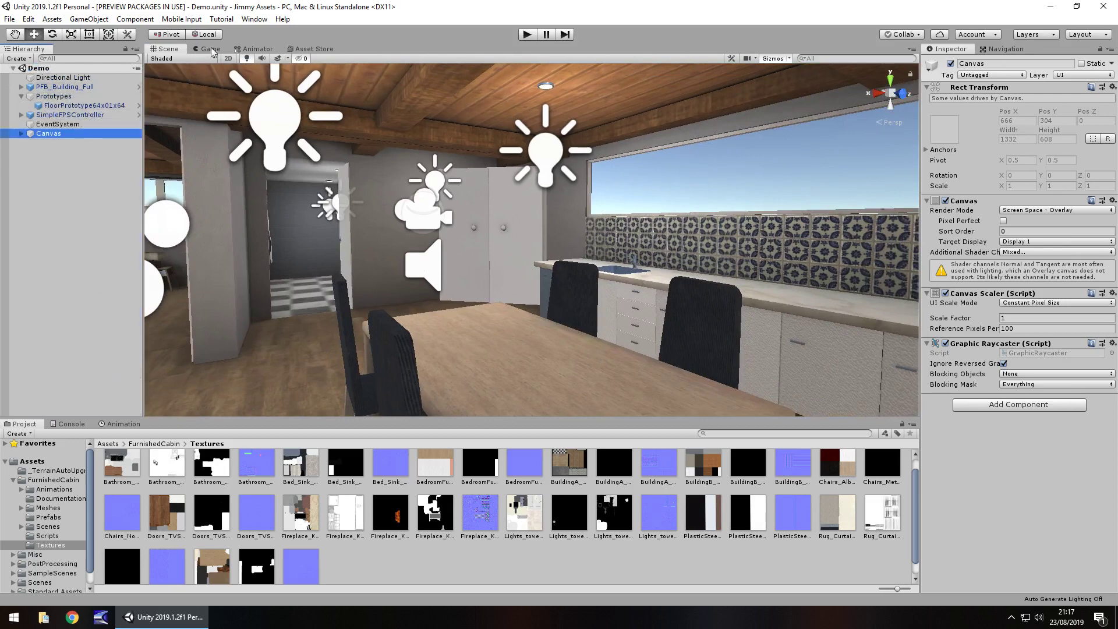
Preview the Game view, then select SimpleFPSController (walk 2.5, run 8, jump 5).
{"action": "left_click", "coordinate": [192, 50]}
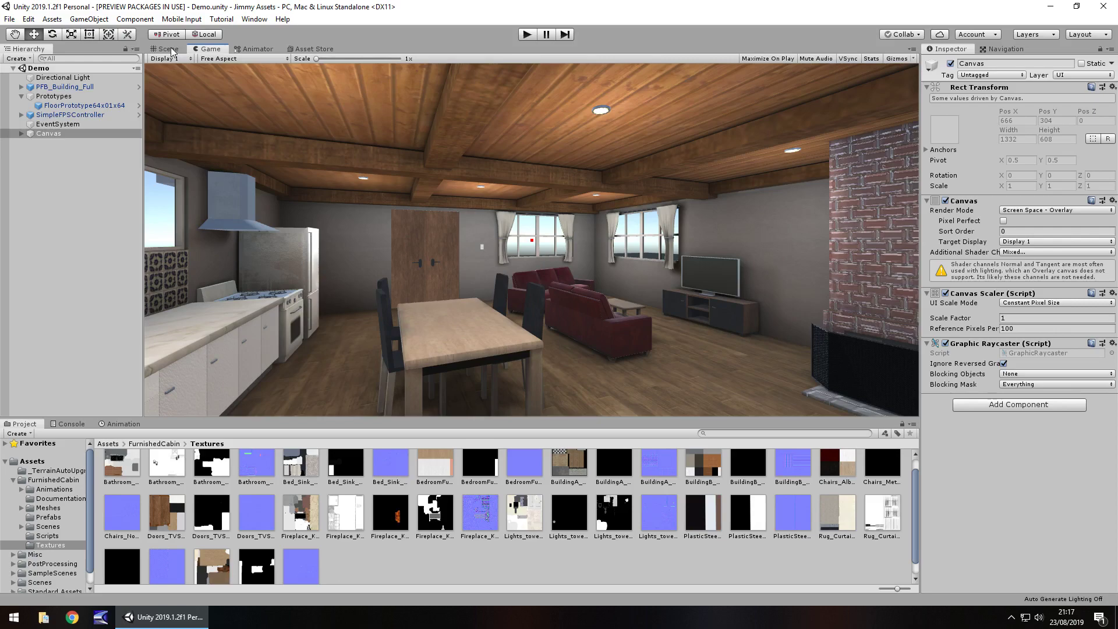
{"action": "left_click", "coordinate": [171, 50]}
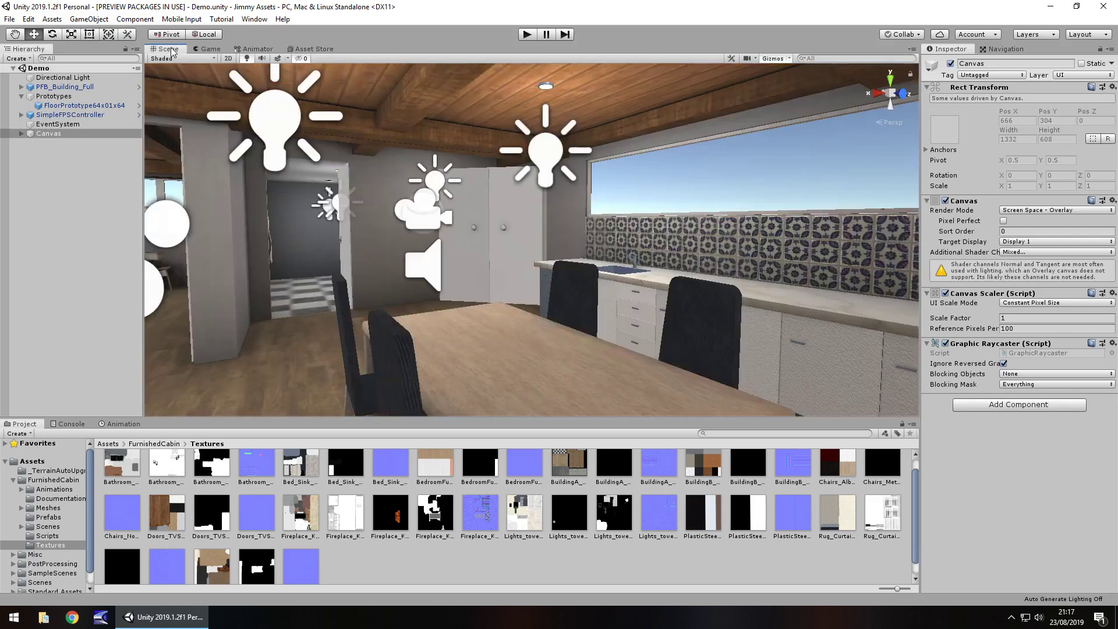
{"action": "left_click", "coordinate": [422, 219]}
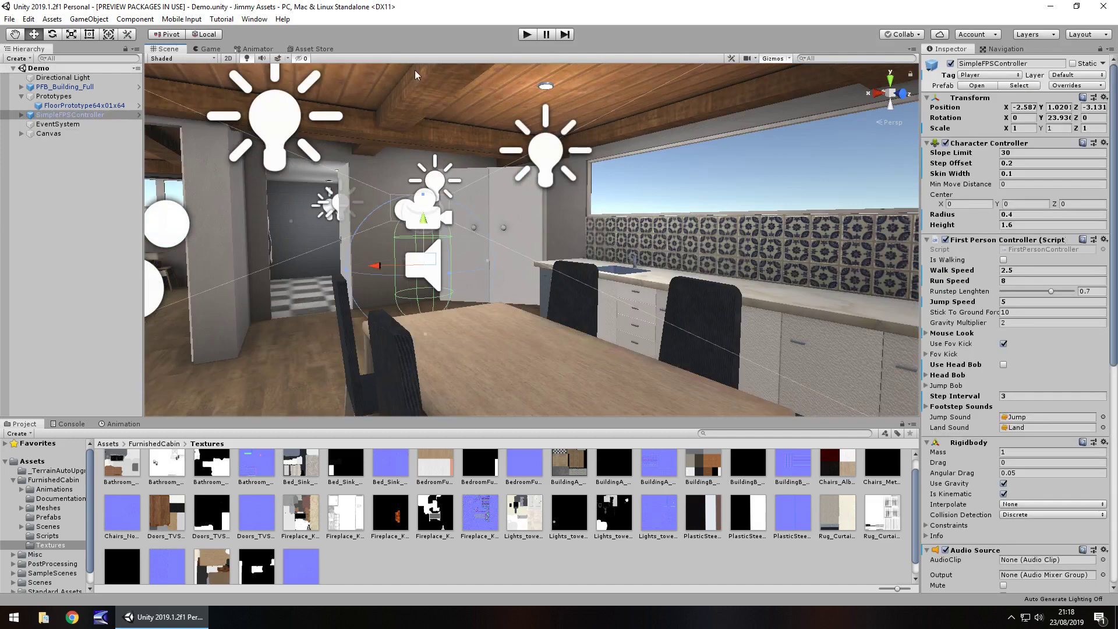
{"action": "left_click", "coordinate": [526, 35]}
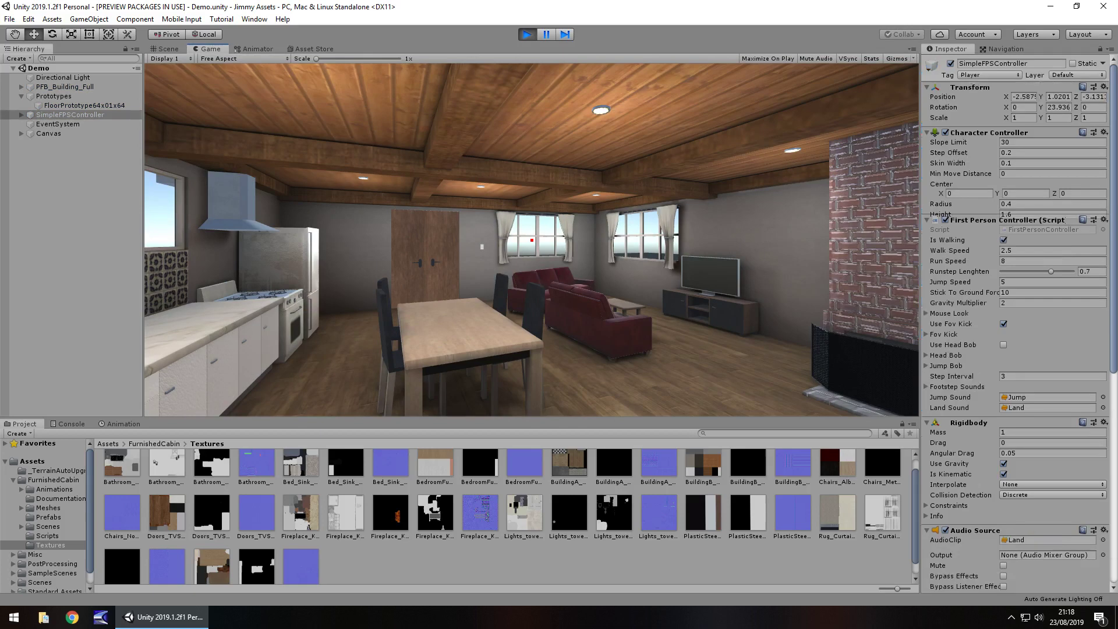
{"action": "key", "text": "w"}
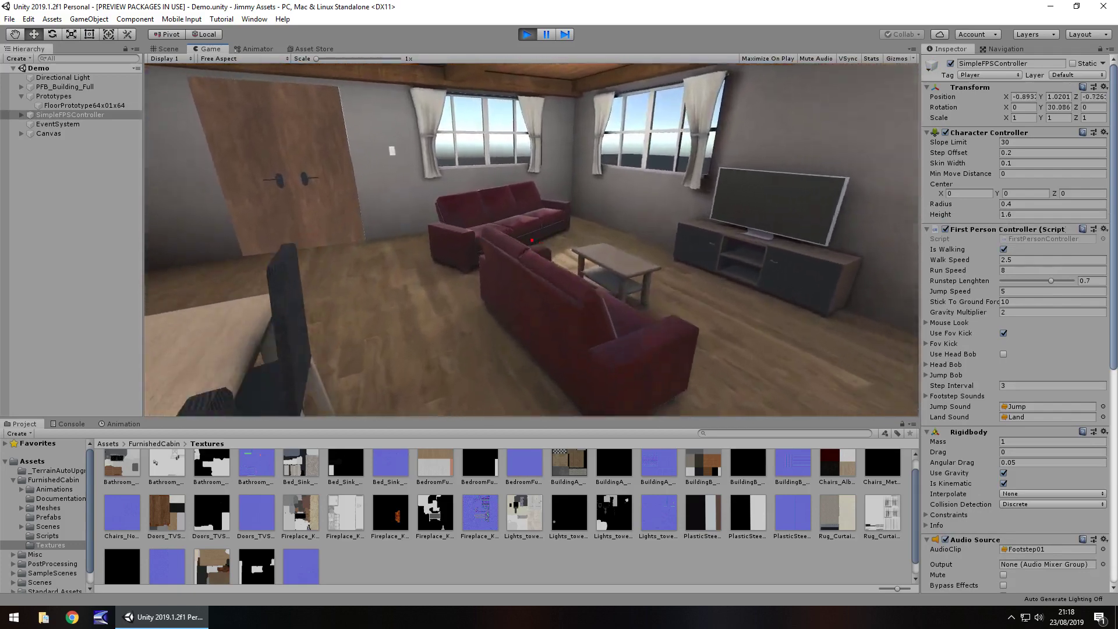
{"action": "key", "text": "w"}
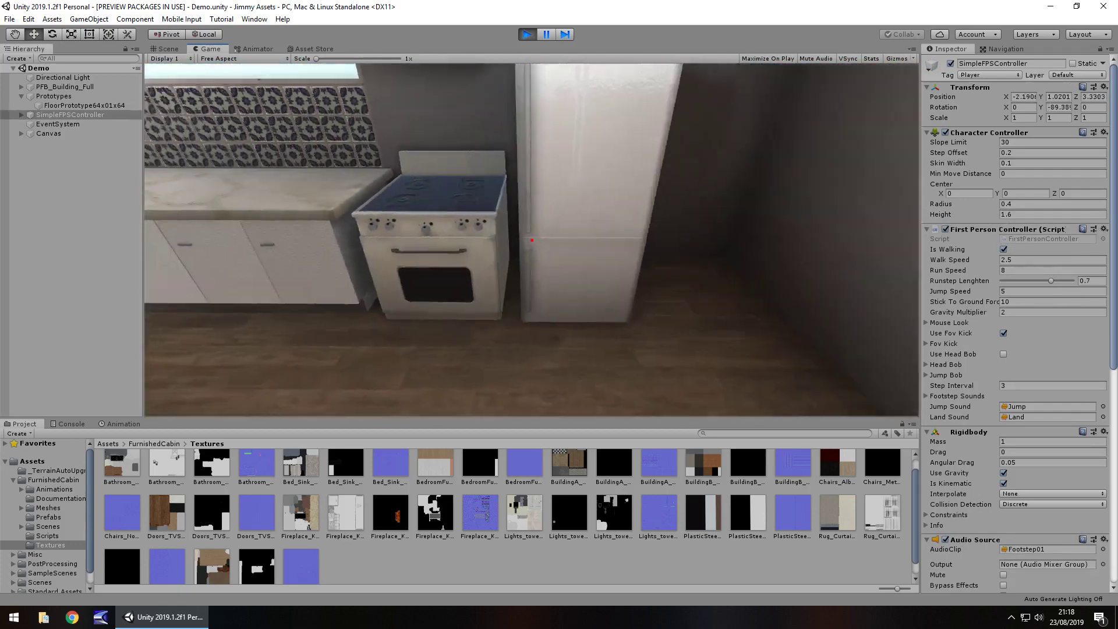
{"action": "key", "text": "w"}
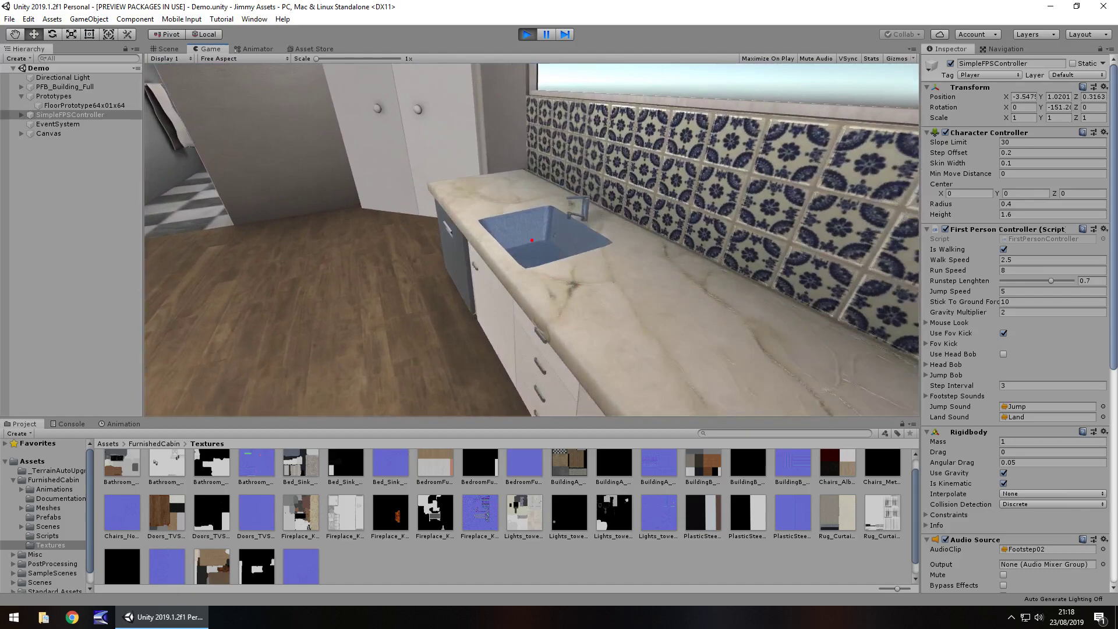
{"action": "key", "text": "w"}
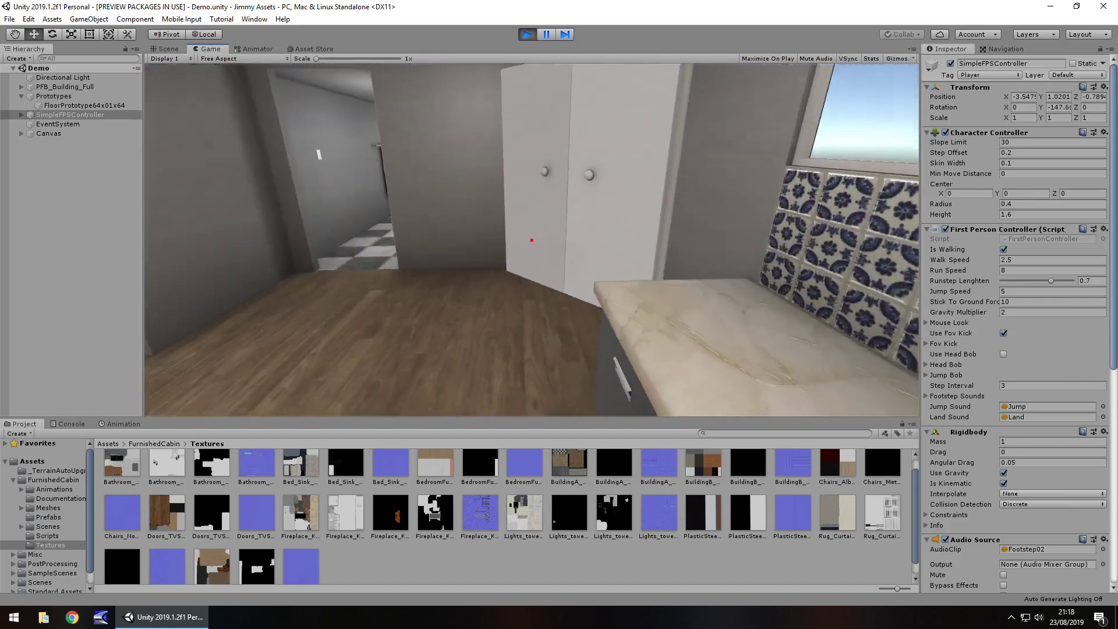
{"action": "key", "text": "w"}
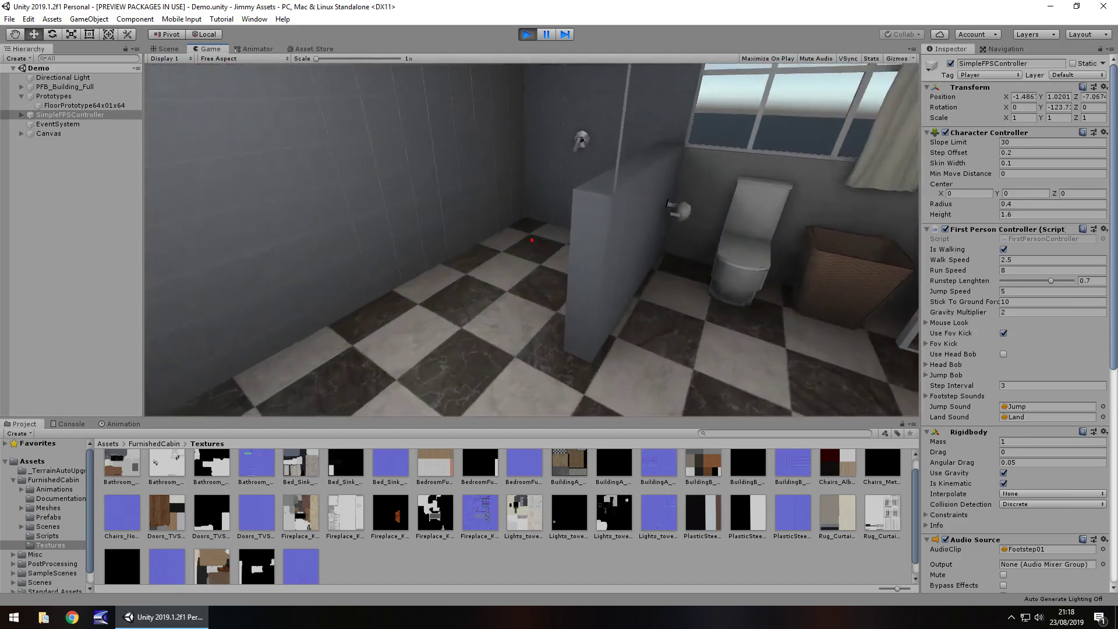
{"action": "key", "text": "w"}
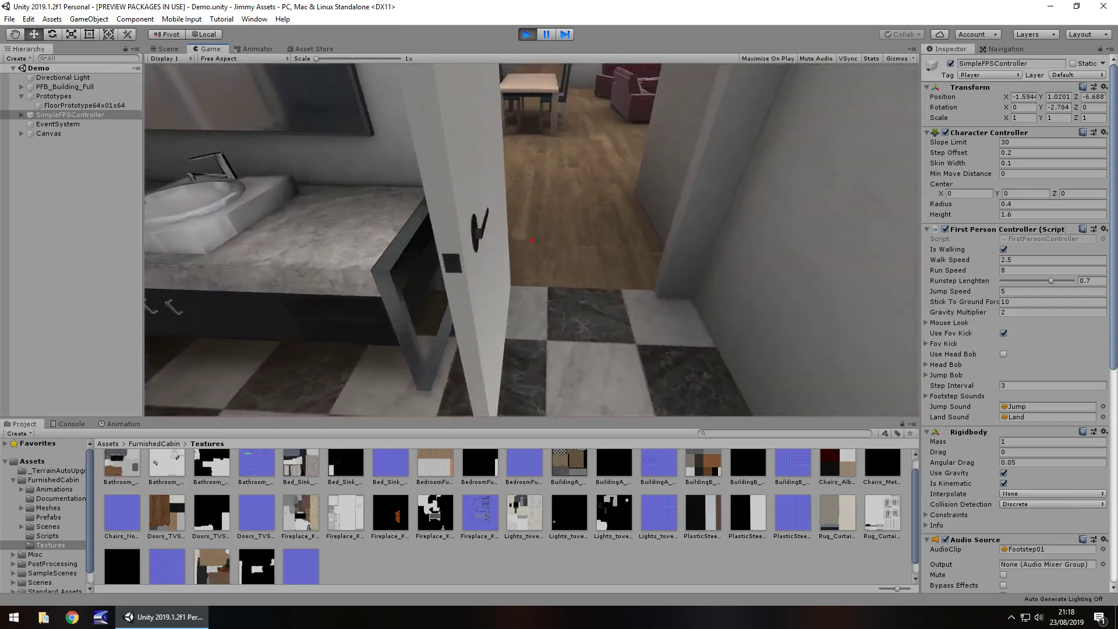
{"action": "key", "text": "w"}
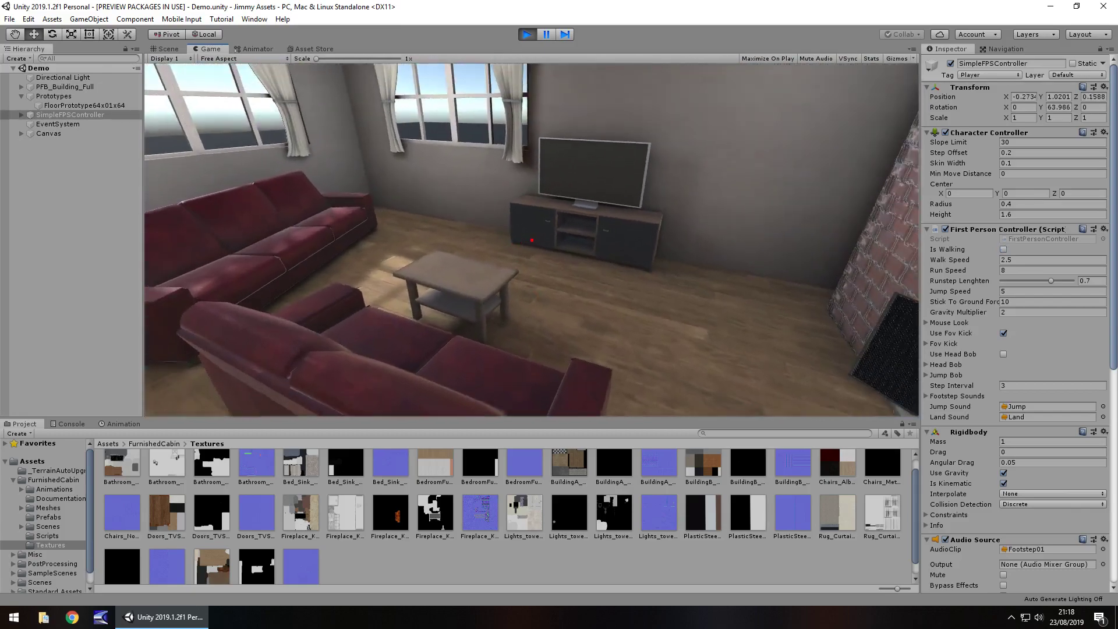
{"action": "key", "text": "w"}
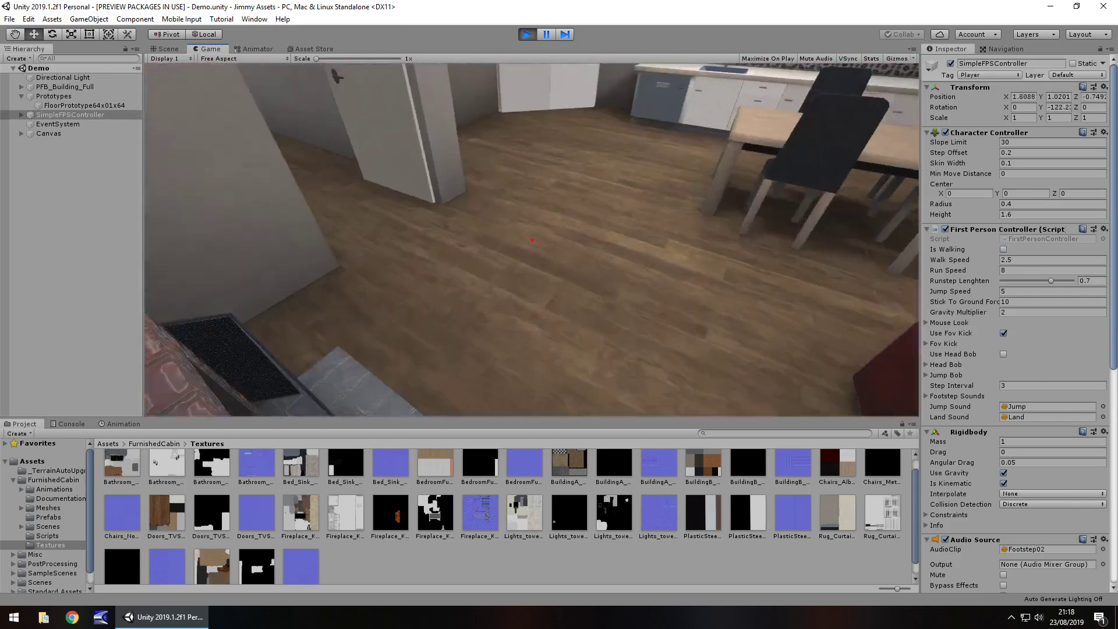
{"action": "key", "text": "w"}
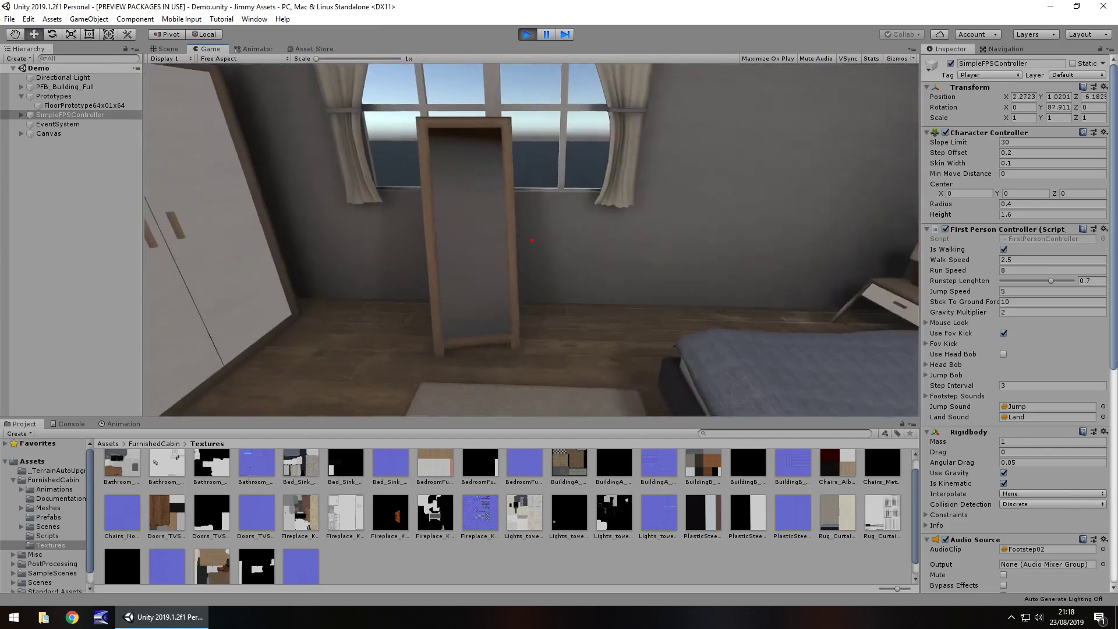
{"action": "key", "text": "w"}
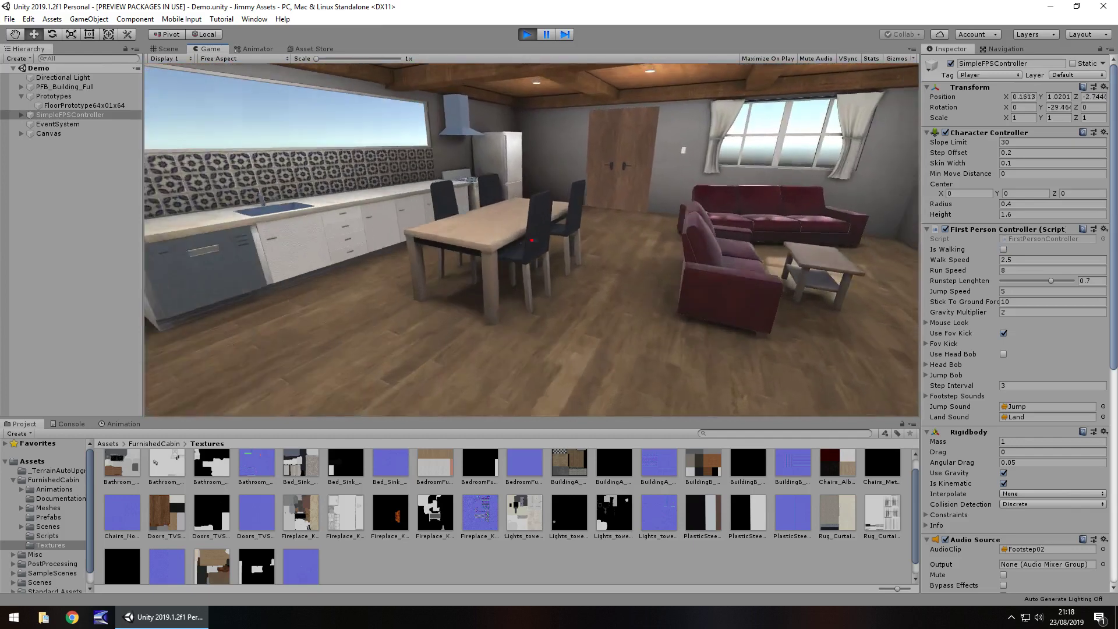
{"action": "key", "text": "w"}
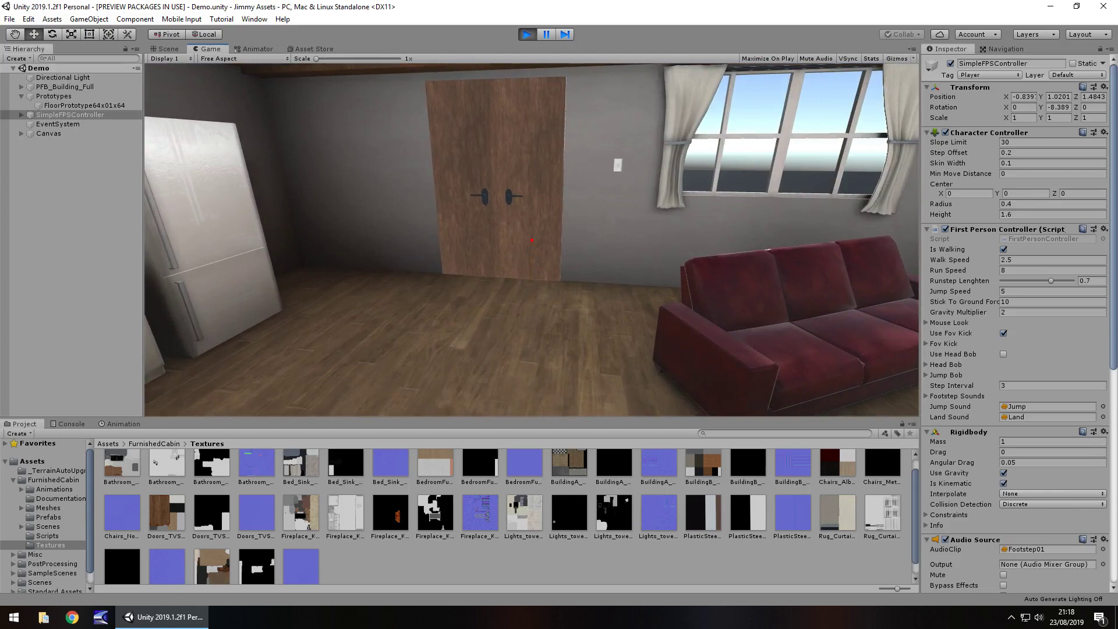
{"action": "key", "text": "ctrl+p"}
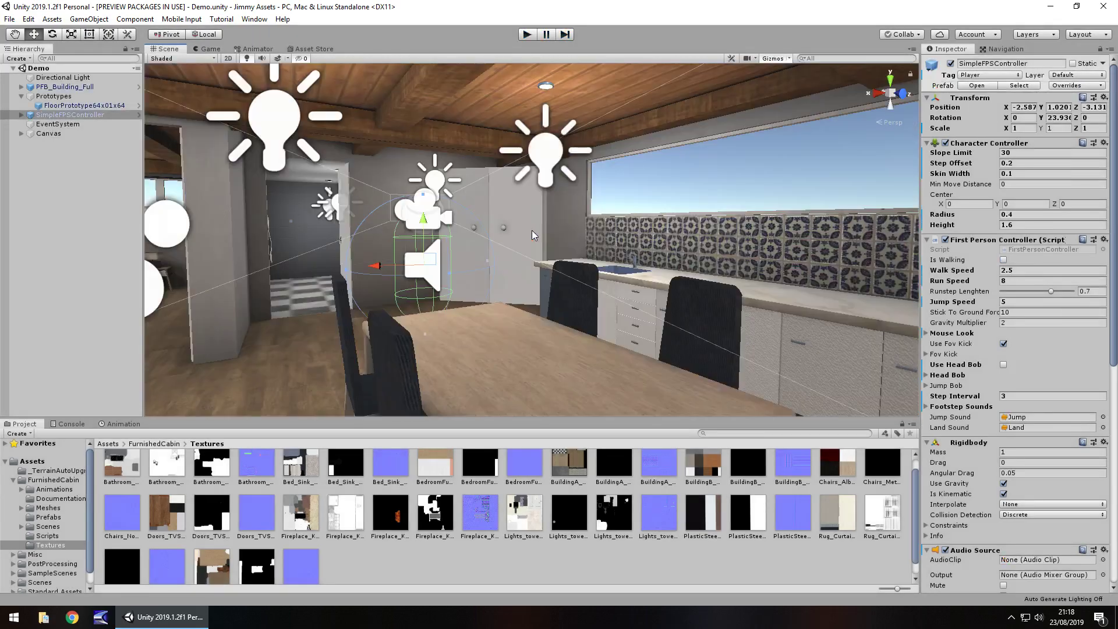
Select PFB_SofaSmall and set its Chairs_MAT albedo colour to bright green.
{"action": "right_click_drag", "start_coordinate": [532, 229], "coordinate": [693, 299]}
{"action": "left_click", "coordinate": [688, 297]}
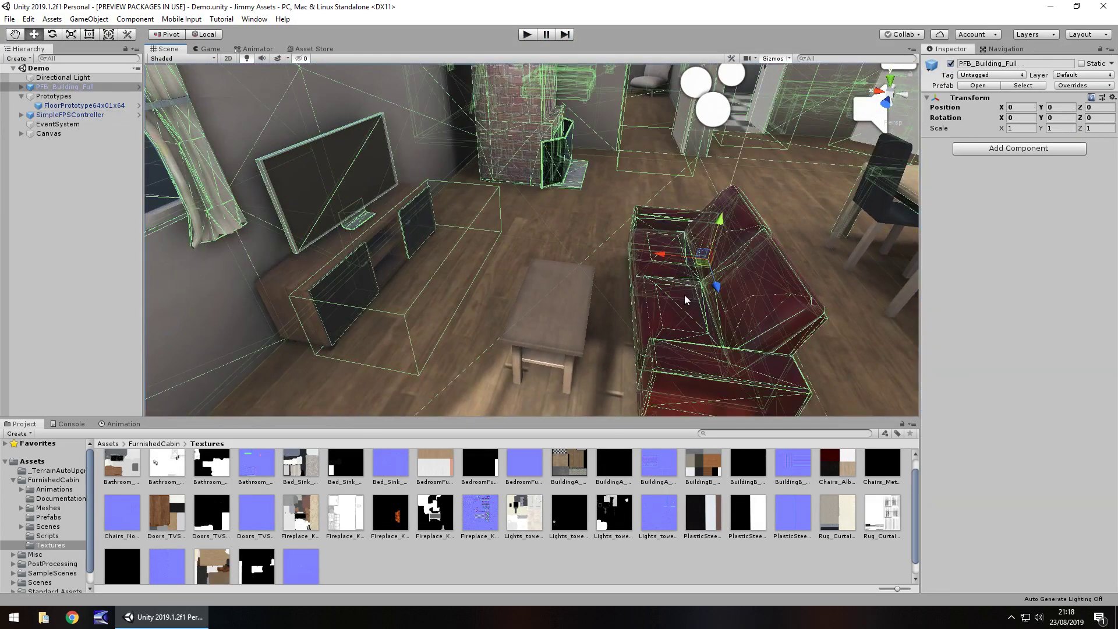
{"action": "left_click", "coordinate": [692, 313]}
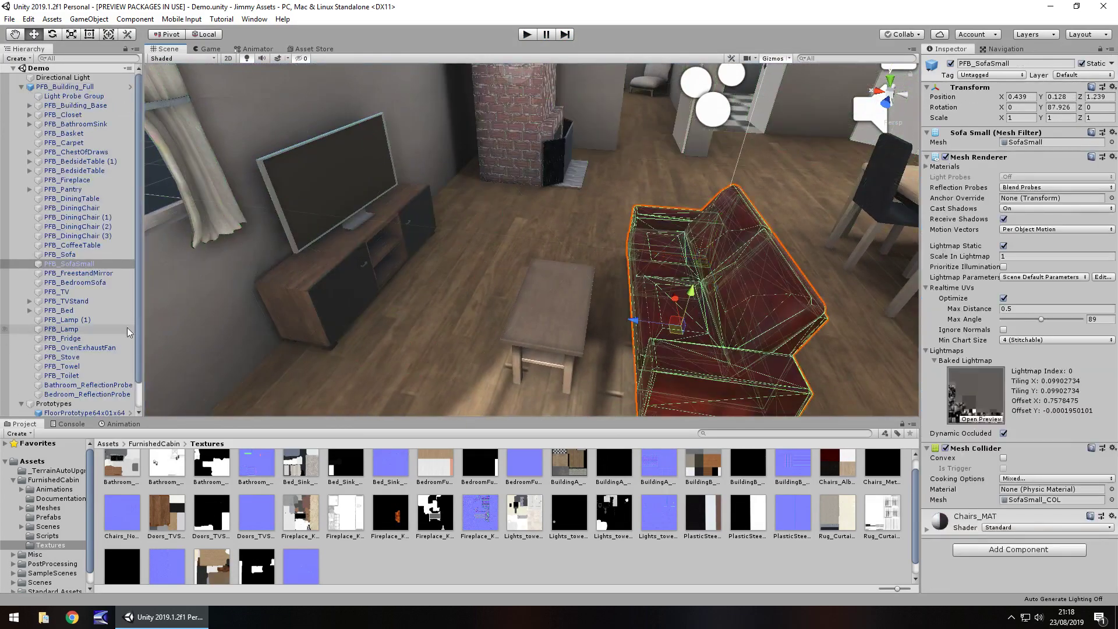
{"action": "left_click", "coordinate": [927, 530]}
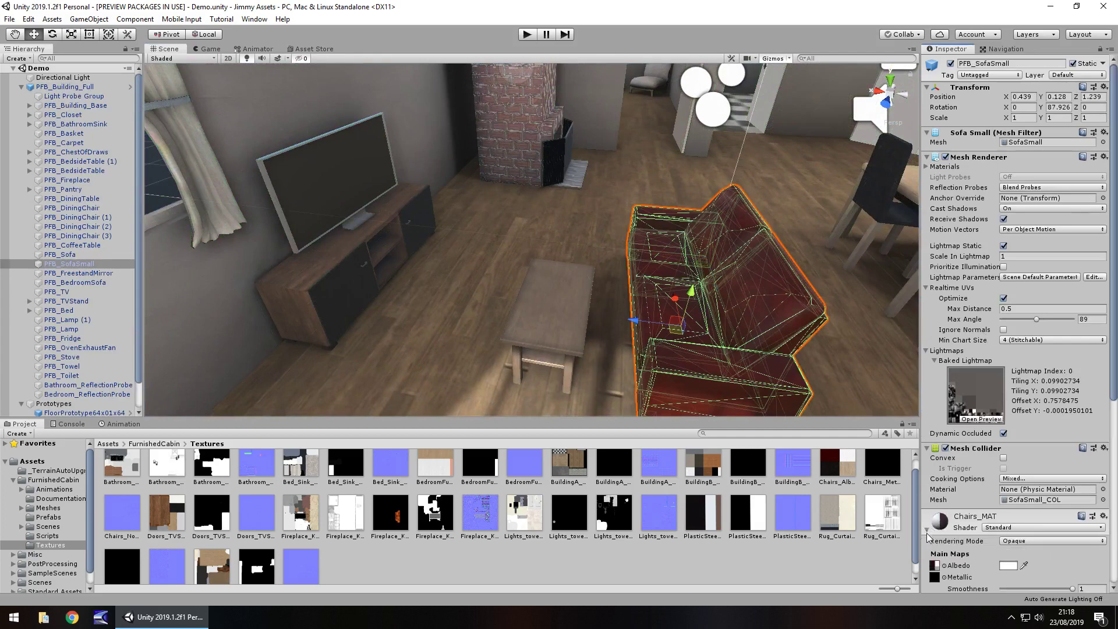
{"action": "left_click", "coordinate": [1009, 565]}
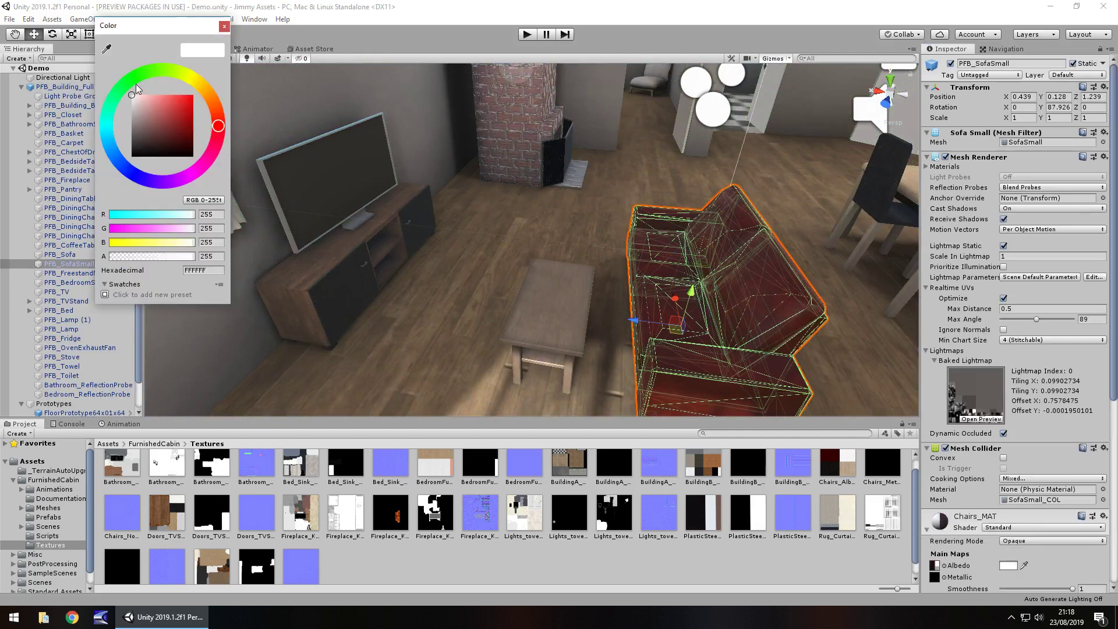
{"action": "left_click", "coordinate": [135, 83]}
{"action": "left_click_drag", "start_coordinate": [156, 107], "coordinate": [193, 95]}
{"action": "left_click", "coordinate": [544, 214]}
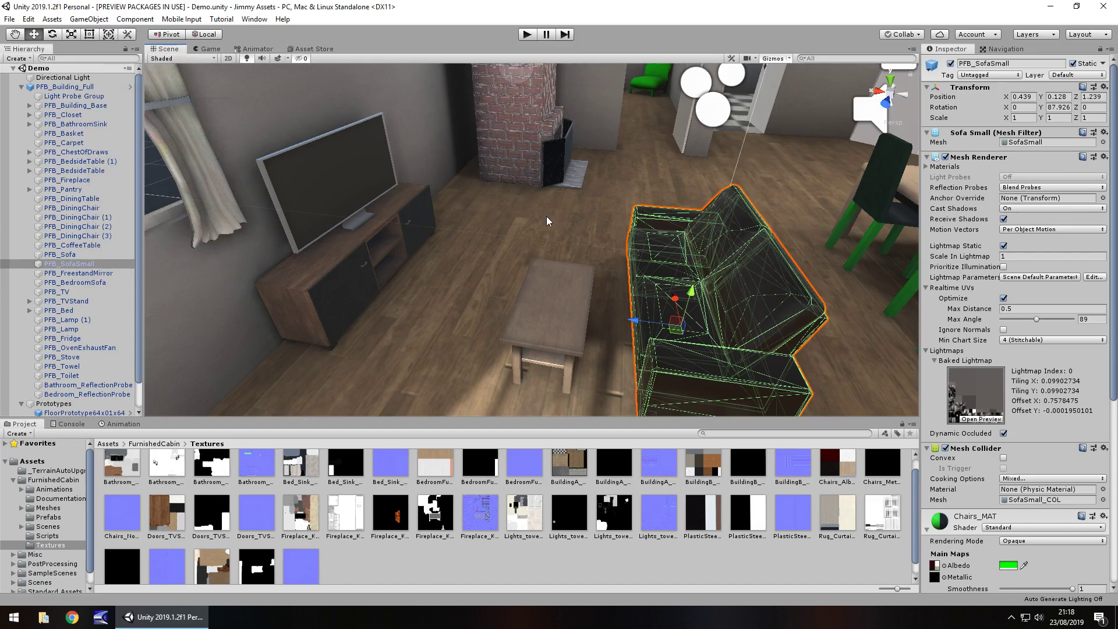
Reorient toward the fireplace and reselect the small sofa to reach its material settings.
{"action": "left_click", "coordinate": [546, 216]}
{"action": "right_click_drag", "start_coordinate": [517, 242], "coordinate": [732, 276]}
{"action": "left_click", "coordinate": [741, 282]}
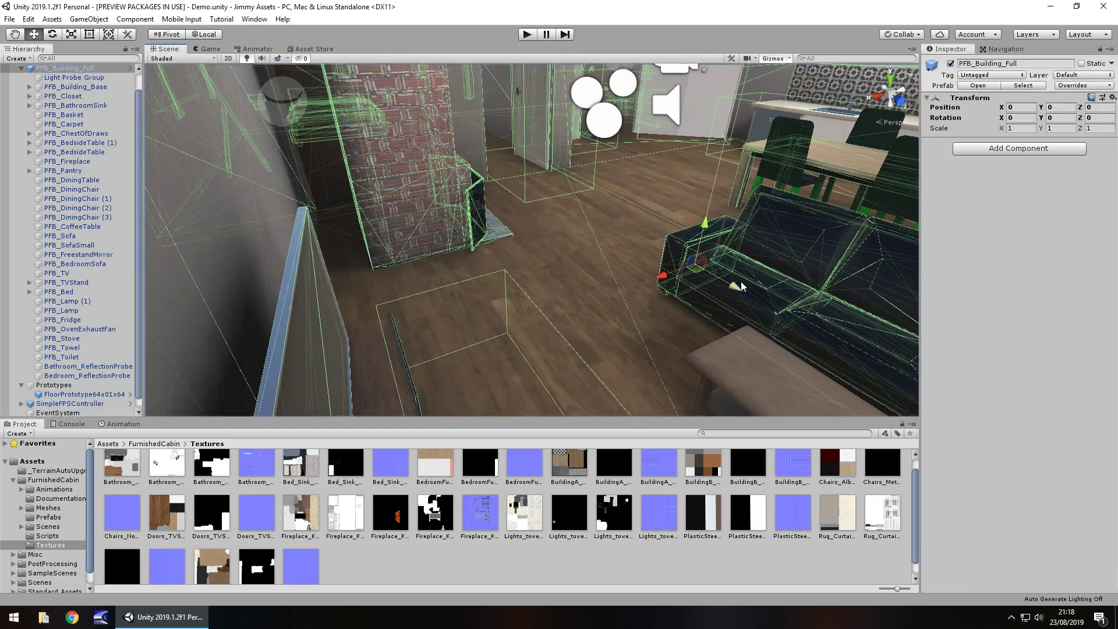
{"action": "left_click", "coordinate": [741, 282]}
{"action": "scroll", "coordinate": [995, 432], "scroll_direction": "down", "scroll_amount": 8}
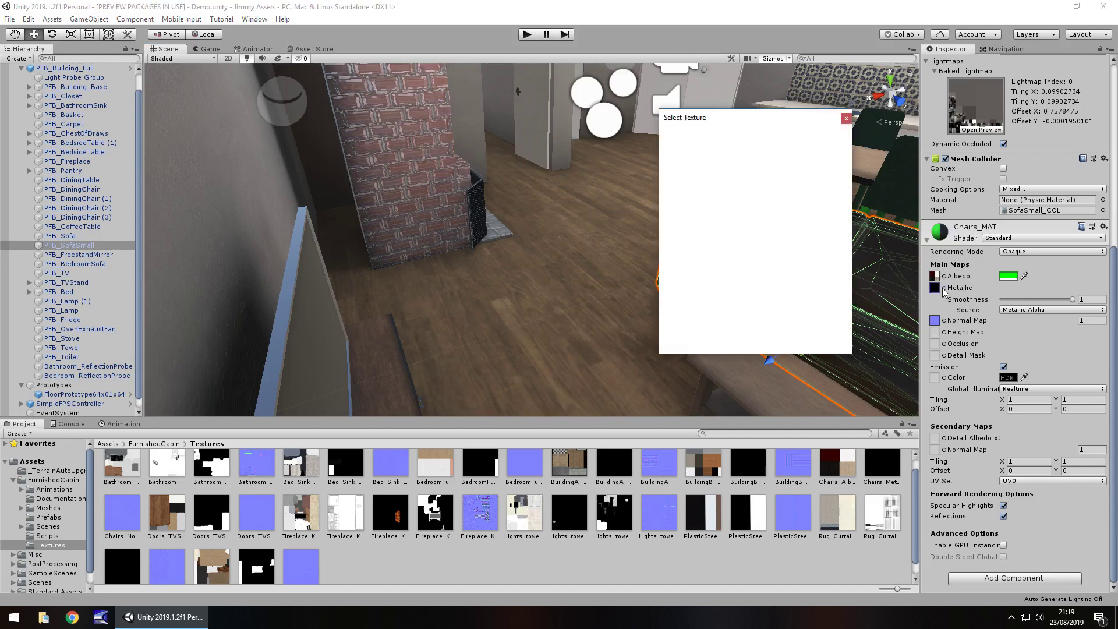
Clear the sofa's Metallic map, use Albedo Alpha smoothness, and raise metallic to 0.41.
{"action": "left_click_drag", "start_coordinate": [848, 183], "coordinate": [848, 161]}
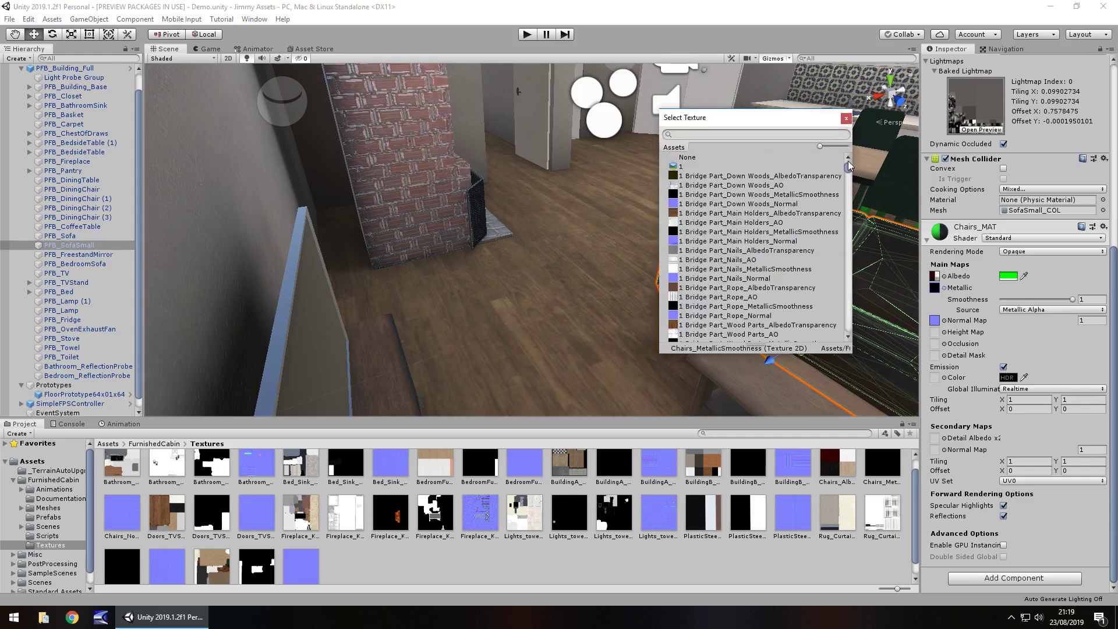
{"action": "left_click", "coordinate": [687, 158]}
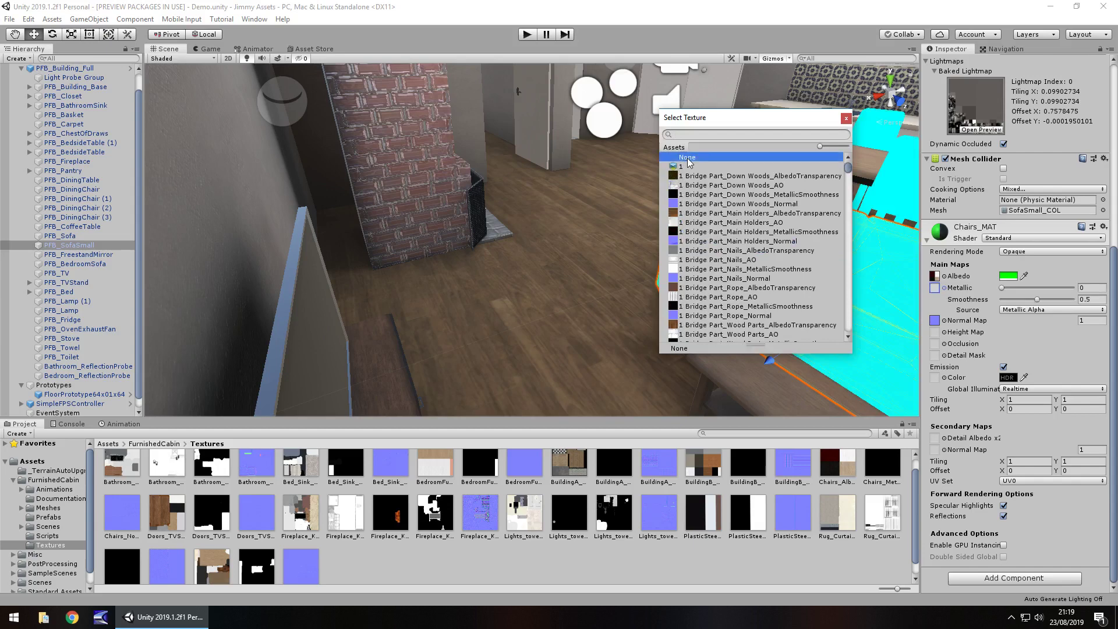
{"action": "left_click", "coordinate": [845, 118]}
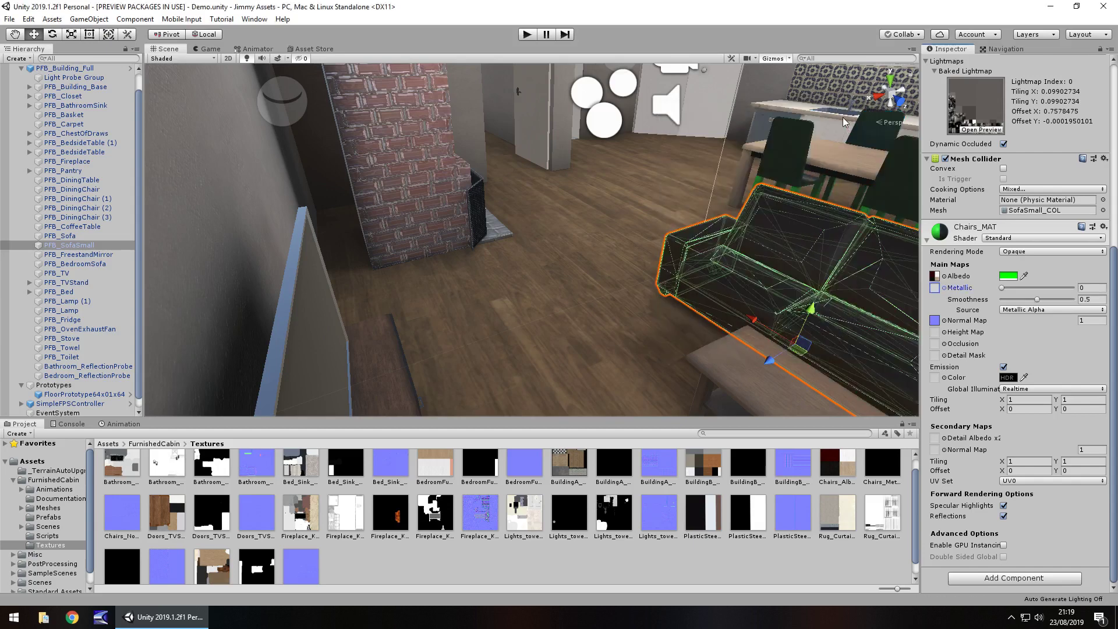
{"action": "left_click", "coordinate": [1031, 309]}
{"action": "left_click", "coordinate": [1035, 336]}
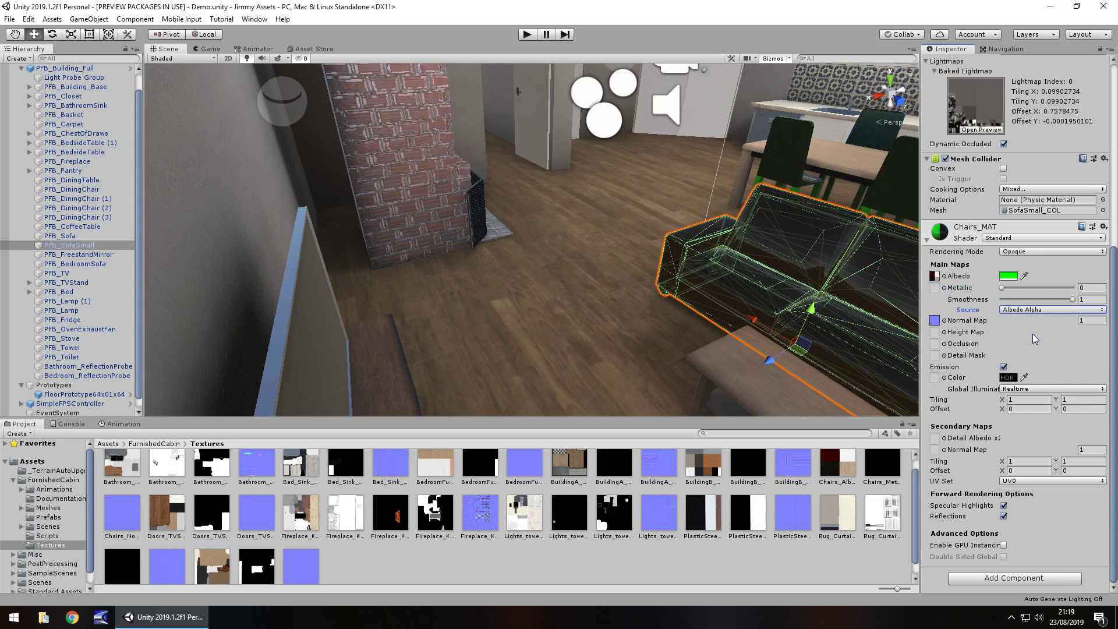
{"action": "left_click_drag", "start_coordinate": [1002, 288], "coordinate": [1023, 303]}
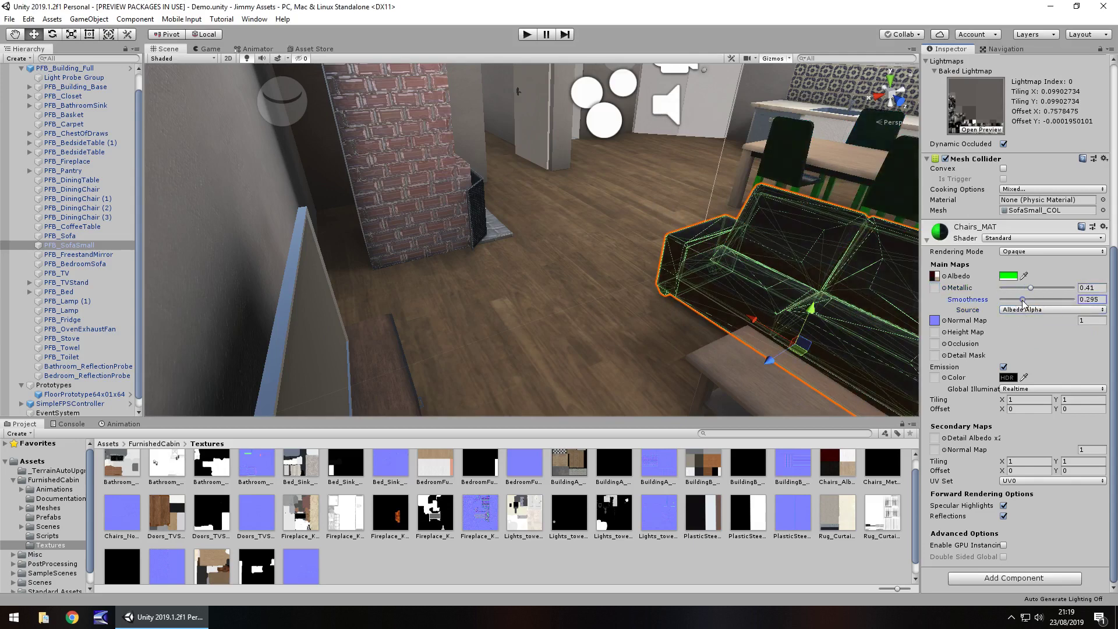
Select the fridge and raise Lights_towel_MAT's Normal Map strength to 112.42.
{"action": "left_click", "coordinate": [505, 314]}
{"action": "right_click_drag", "start_coordinate": [656, 291], "coordinate": [480, 278]}
{"action": "left_click", "coordinate": [579, 146]}
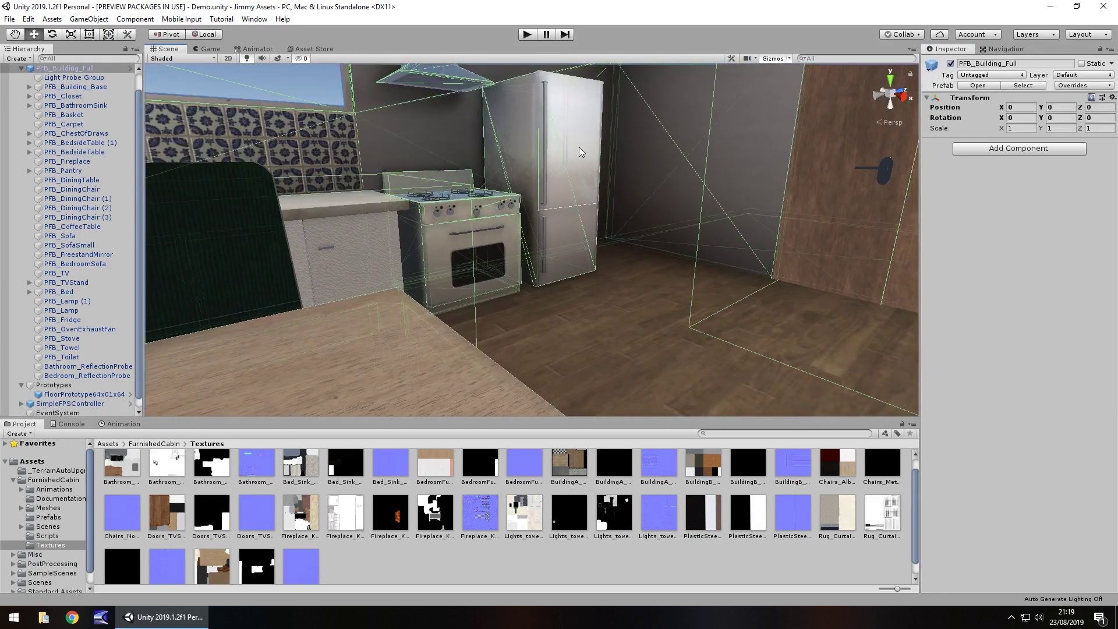
{"action": "left_click", "coordinate": [579, 147]}
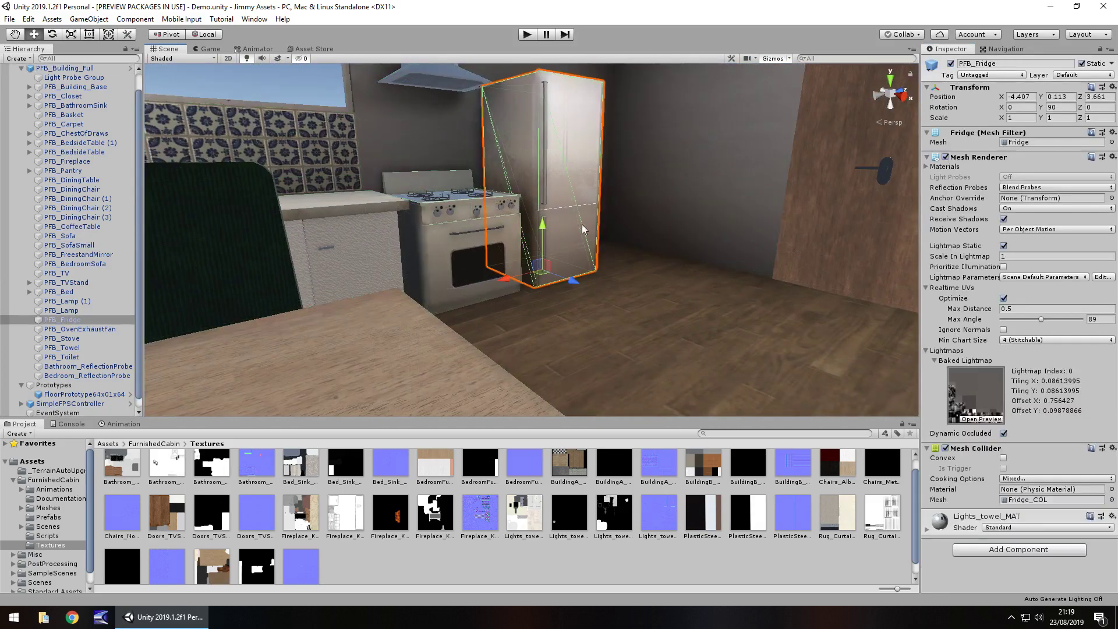
{"action": "left_click", "coordinate": [926, 530]}
{"action": "scroll", "coordinate": [990, 446], "scroll_direction": "down", "scroll_amount": 5}
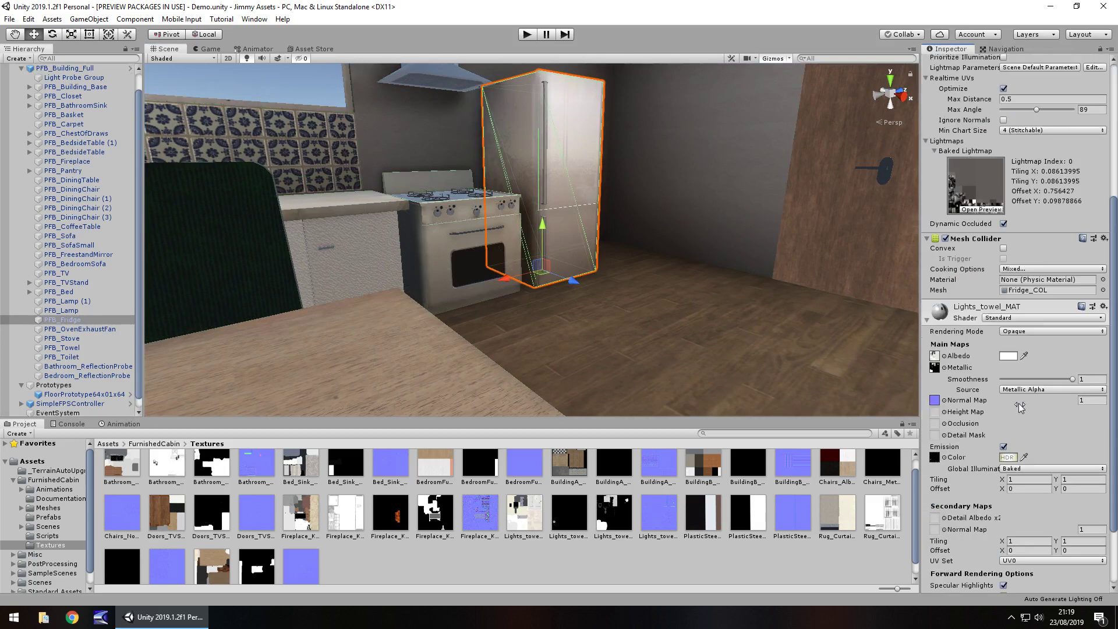
{"action": "left_click_drag", "start_coordinate": [1019, 403], "coordinate": [366, 189]}
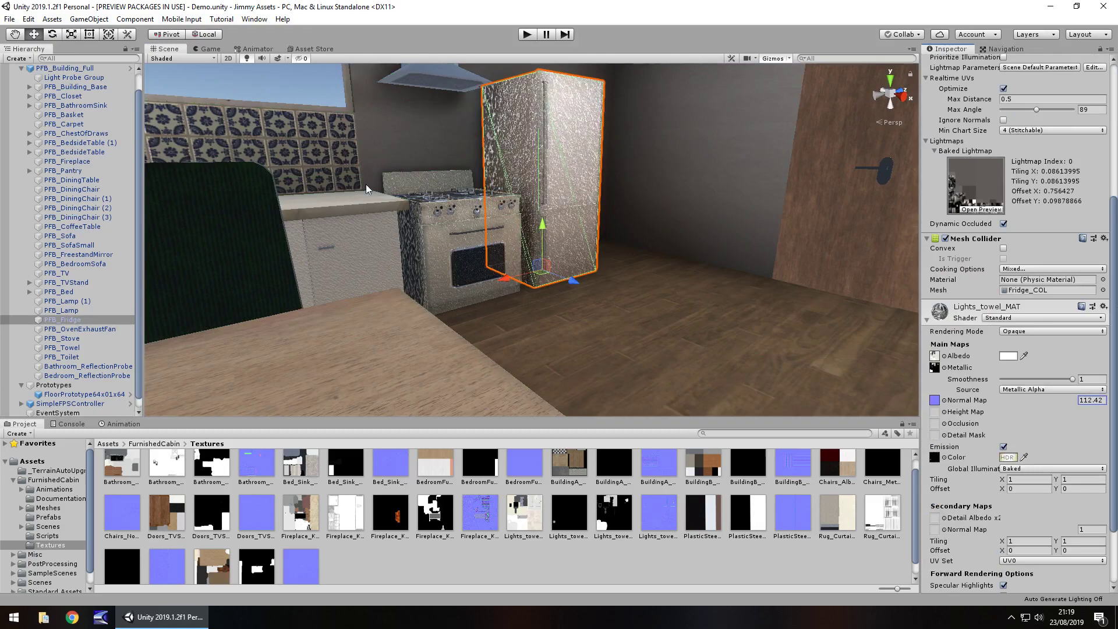
Fly through the room and frame the whole cabin from outside.
{"action": "left_click", "coordinate": [754, 199]}
{"action": "right_click_drag", "start_coordinate": [753, 199], "coordinate": [422, 183]}
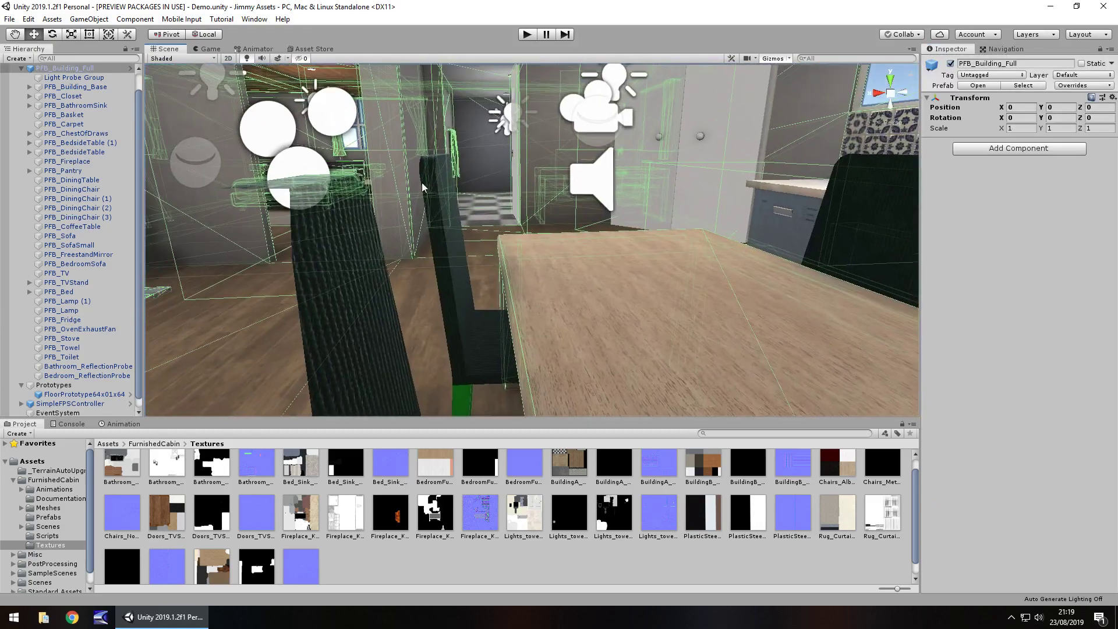
{"action": "key", "text": "f"}
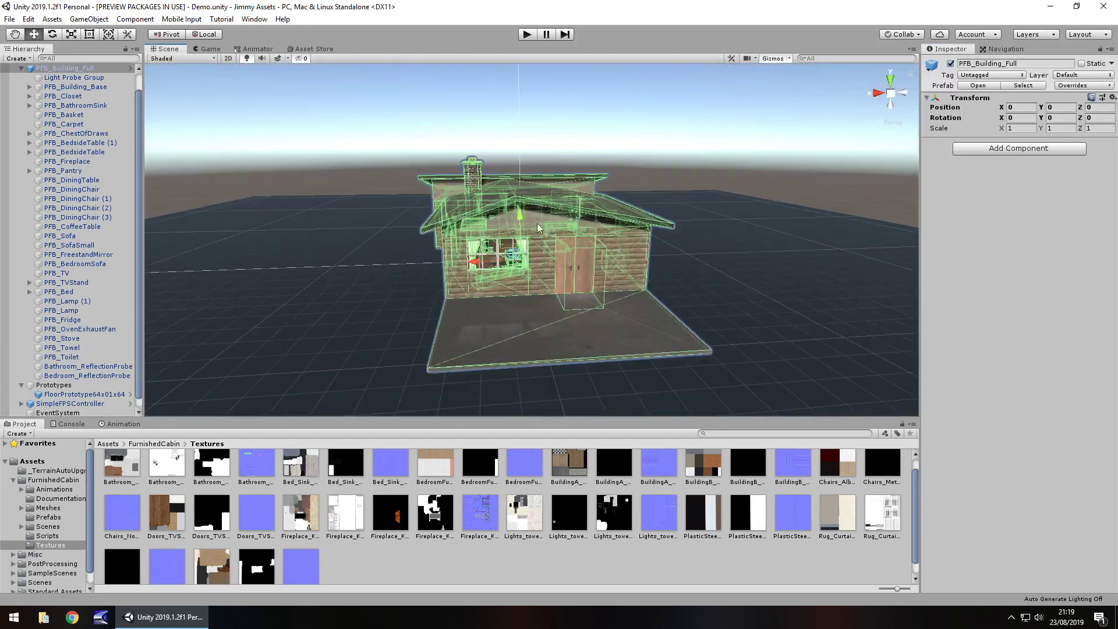
Inspect the cabin exterior up close, select PFB_Building_Base, then show the free Furnished Cabin store page.
{"action": "left_click", "coordinate": [359, 198]}
{"action": "right_click_drag", "start_coordinate": [351, 133], "coordinate": [509, 352]}
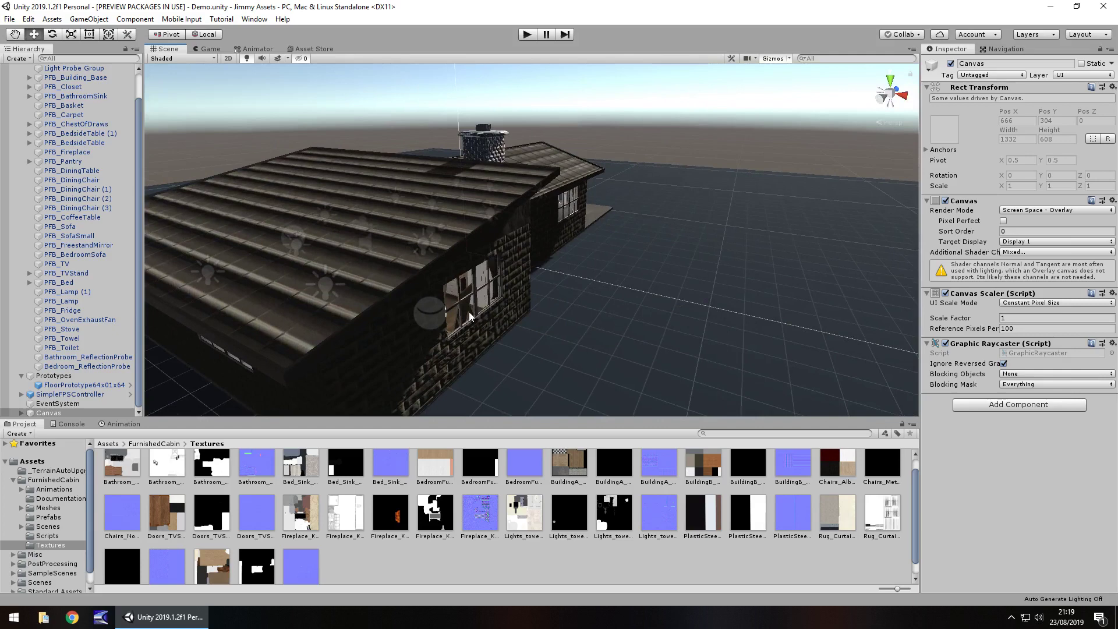
{"action": "left_click", "coordinate": [421, 376]}
{"action": "left_click", "coordinate": [368, 372]}
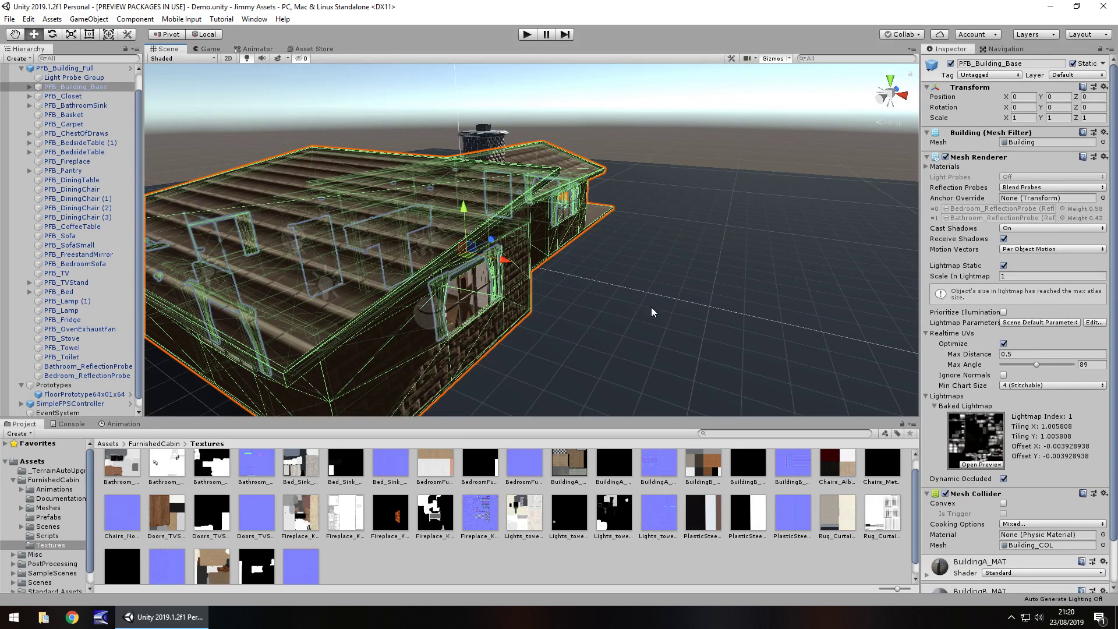
{"action": "left_click", "coordinate": [311, 50]}
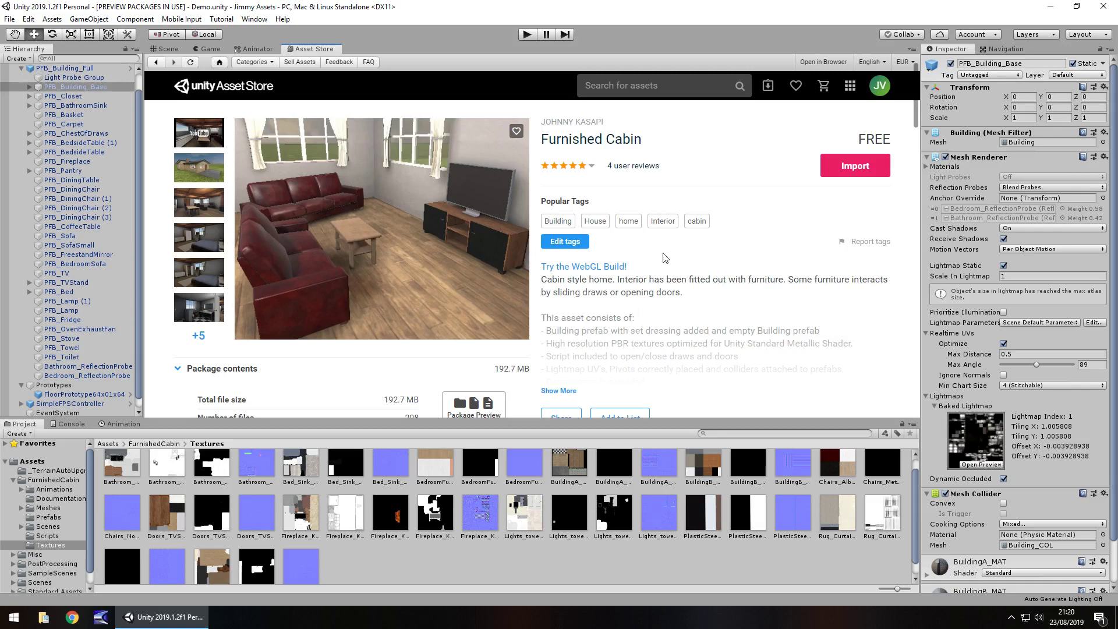
Browse the Closet, KitchenBench, TVStand, BathroomSink and BedsideTable animation folders.
{"action": "left_click", "coordinate": [45, 518]}
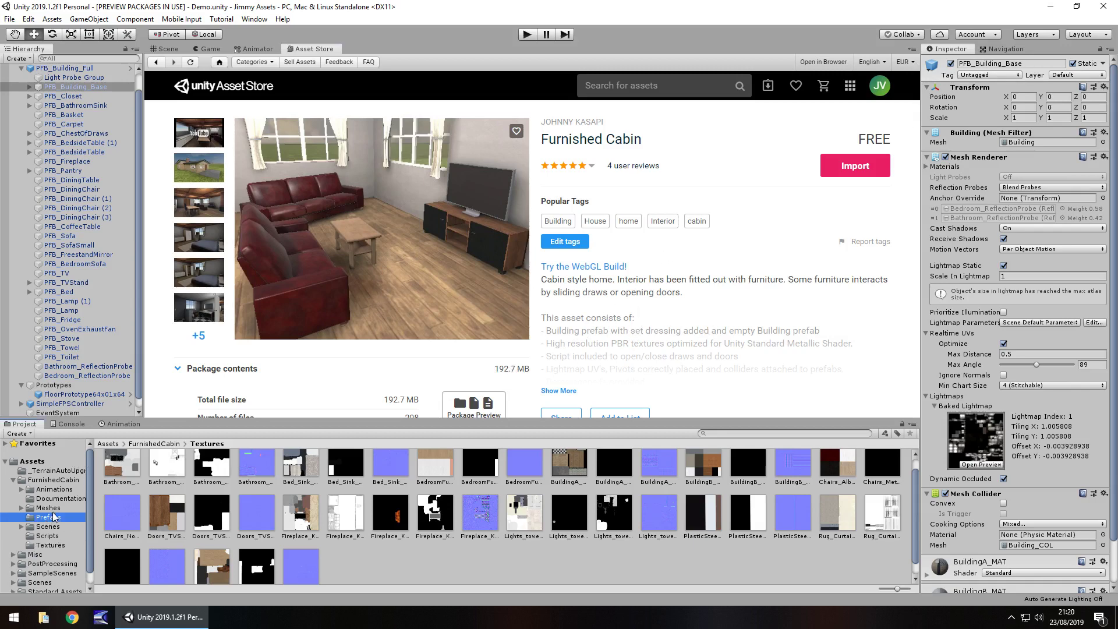
{"action": "left_click", "coordinate": [56, 489]}
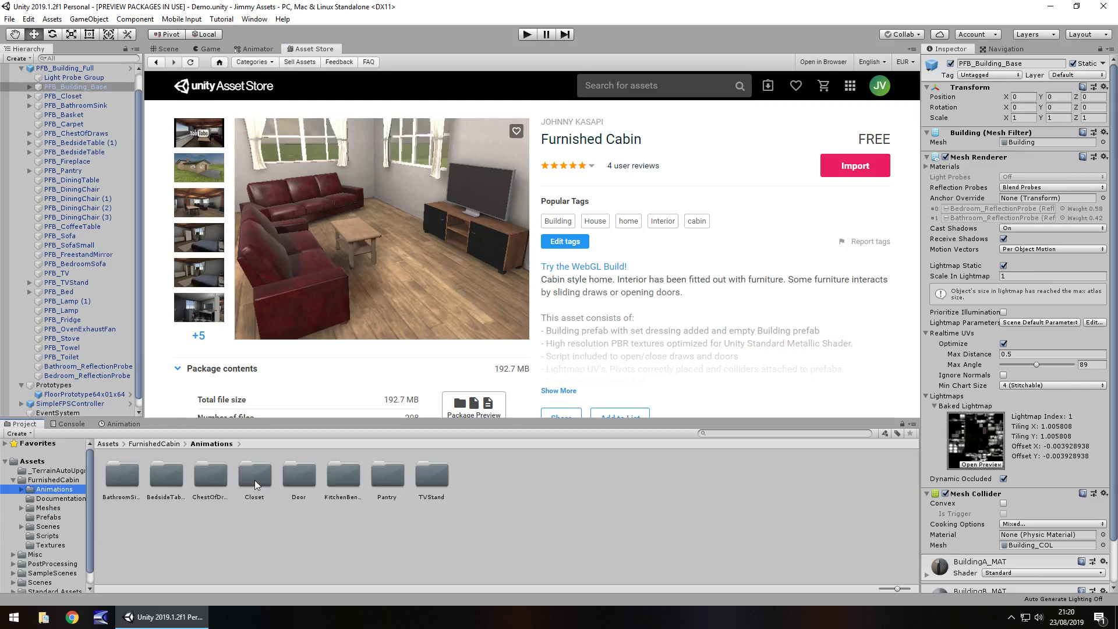
{"action": "double_click", "coordinate": [254, 475]}
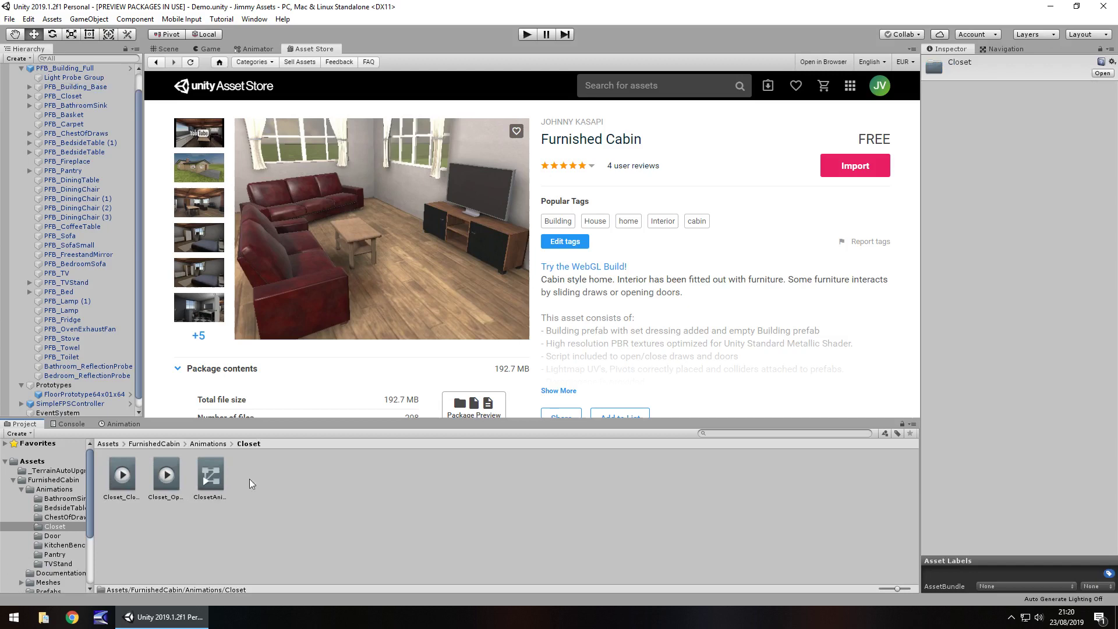
{"action": "left_click", "coordinate": [55, 545]}
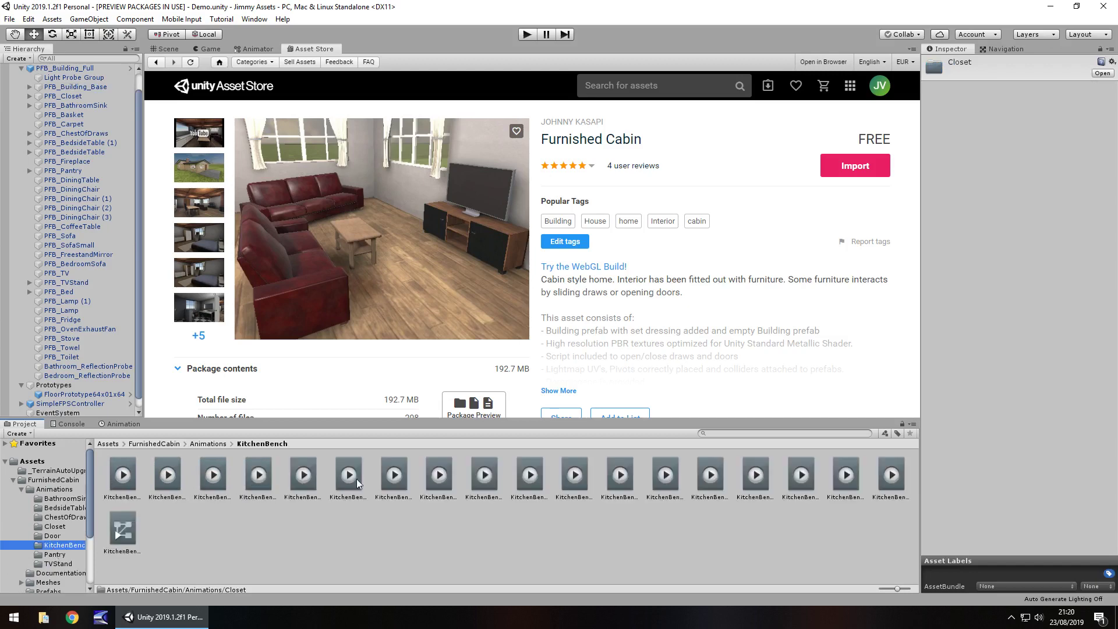
{"action": "left_click", "coordinate": [59, 563]}
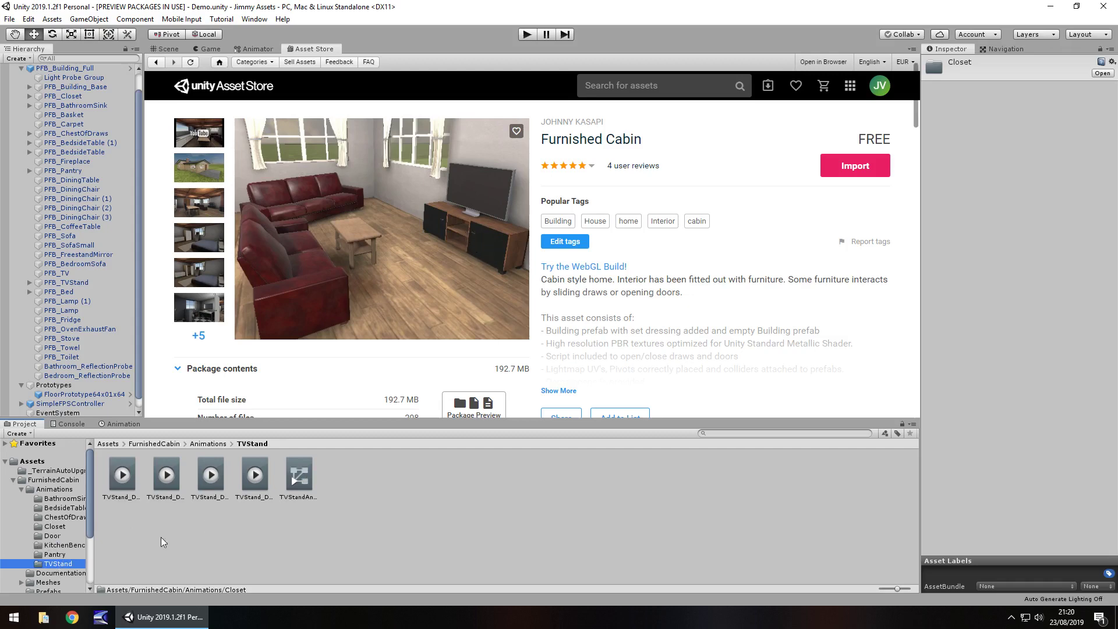
{"action": "left_click", "coordinate": [62, 499]}
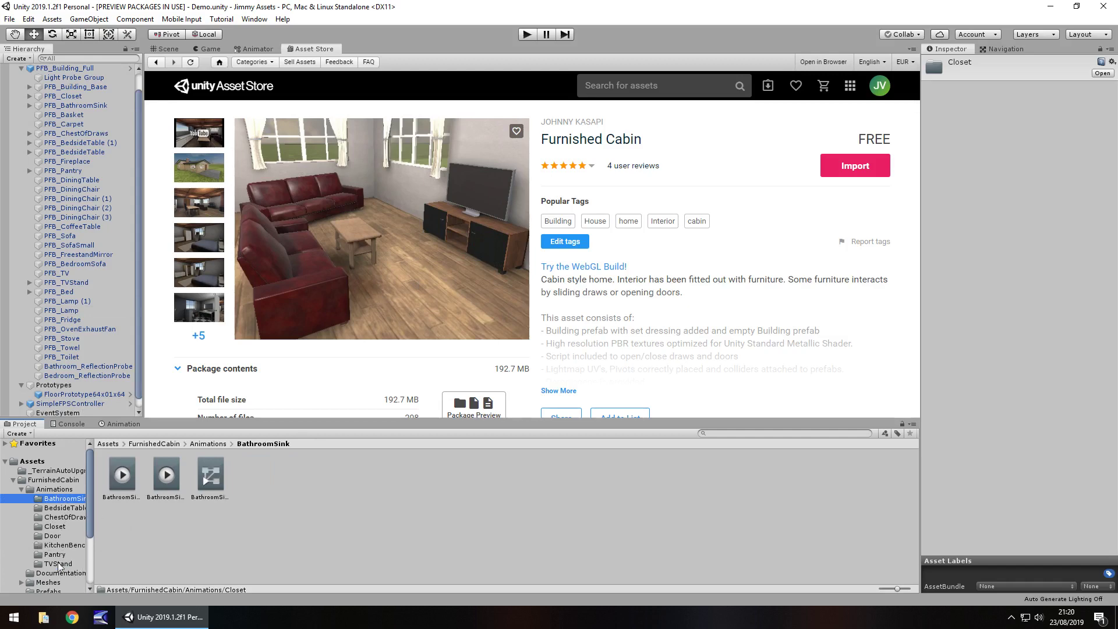
{"action": "left_click", "coordinate": [54, 509]}
{"action": "left_click", "coordinate": [51, 490]}
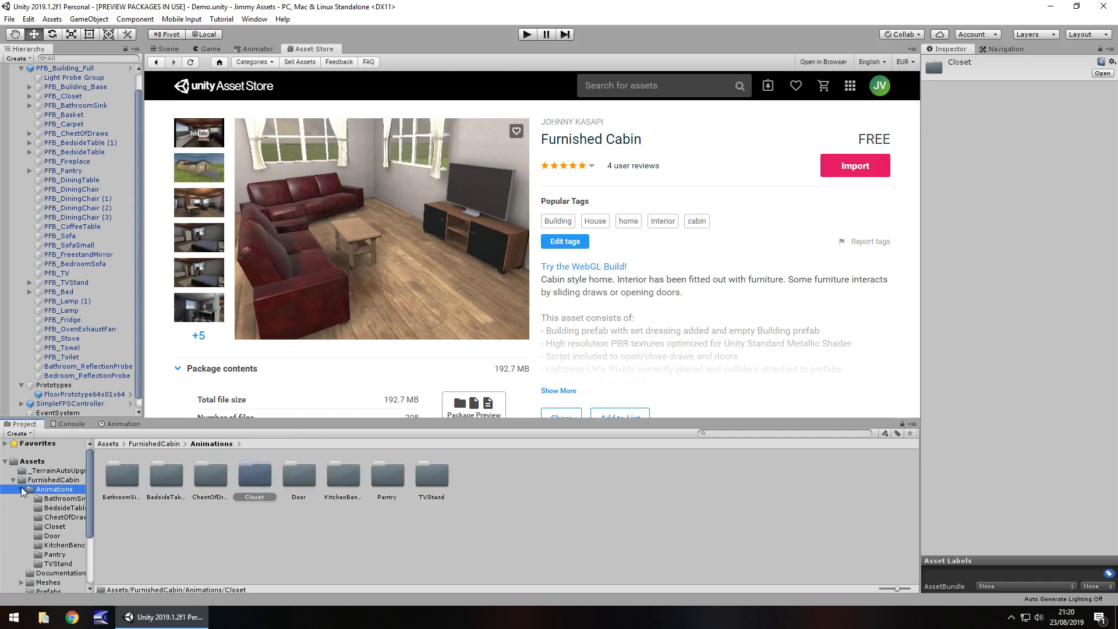
{"action": "left_click", "coordinate": [21, 489]}
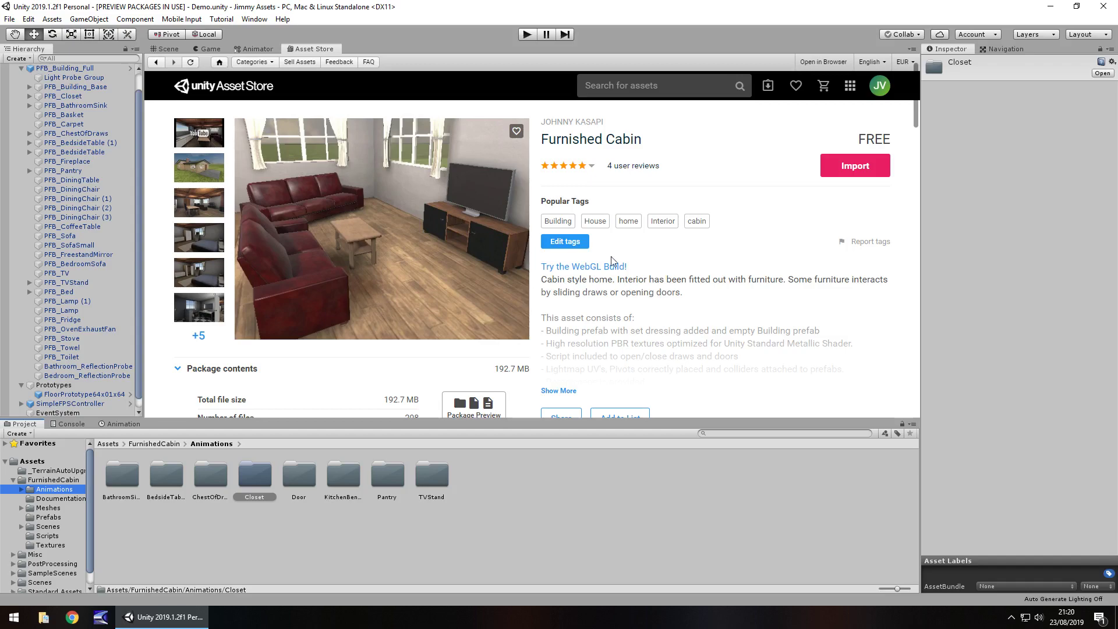
Return to the Scene view and fly into the kitchen and living room.
{"action": "left_click", "coordinate": [169, 50]}
{"action": "key", "text": "w"}
{"action": "right_click_drag", "start_coordinate": [481, 278], "coordinate": [591, 269]}
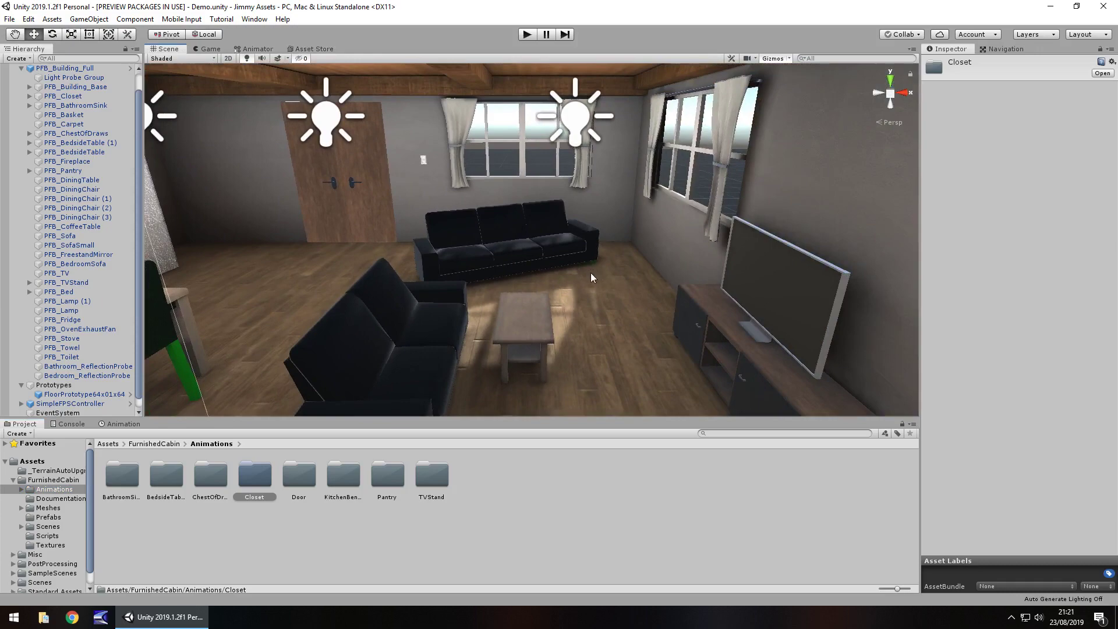
Fly from the kitchen along the hallway to the fireplace and bedroom doorway.
{"action": "right_click_drag", "start_coordinate": [591, 273], "coordinate": [61, 271]}
{"action": "right_click_drag", "start_coordinate": [681, 322], "coordinate": [504, 312]}
{"action": "scroll", "coordinate": [563, 315], "scroll_direction": "up", "scroll_amount": 5}
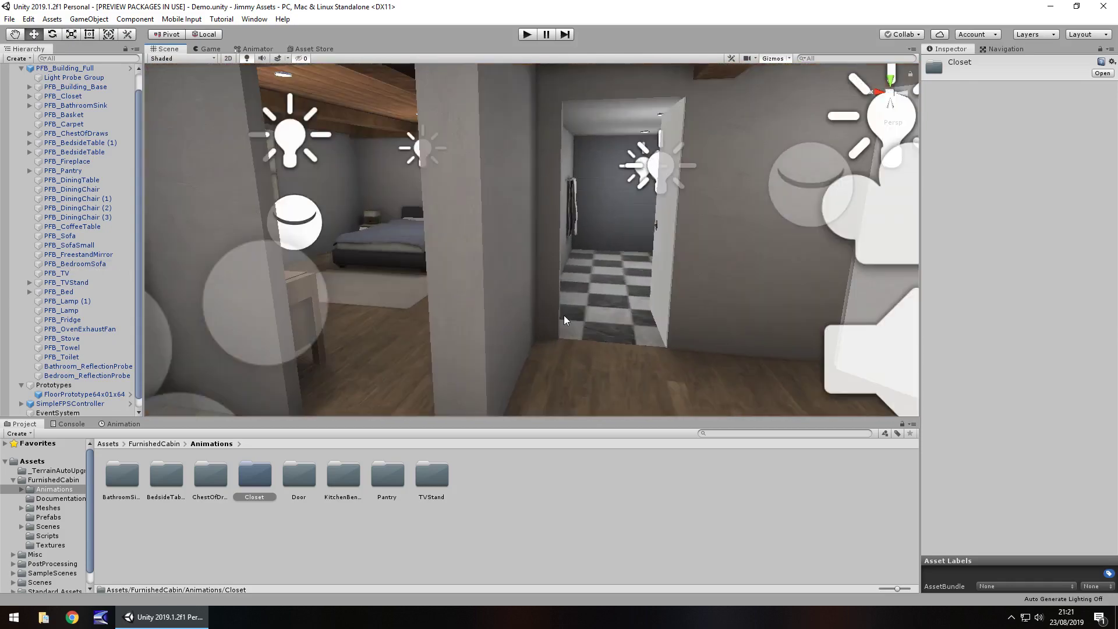
{"action": "scroll", "coordinate": [562, 332], "scroll_direction": "up", "scroll_amount": 3}
{"action": "scroll", "coordinate": [576, 323], "scroll_direction": "up", "scroll_amount": 2}
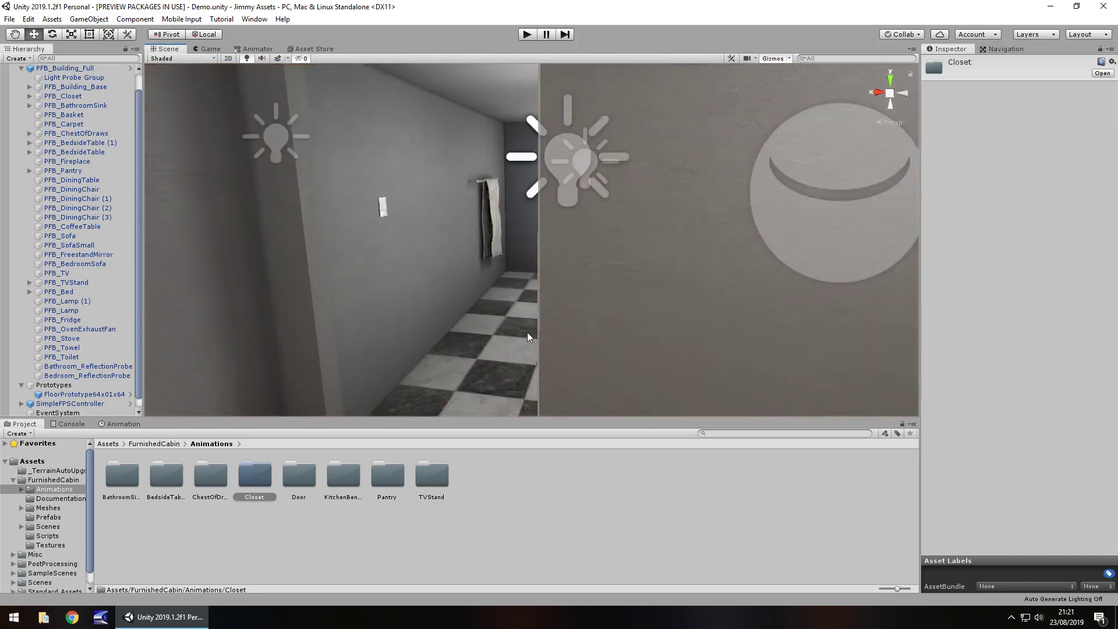
{"action": "scroll", "coordinate": [526, 332], "scroll_direction": "up", "scroll_amount": 2}
{"action": "scroll", "coordinate": [473, 348], "scroll_direction": "up", "scroll_amount": 5}
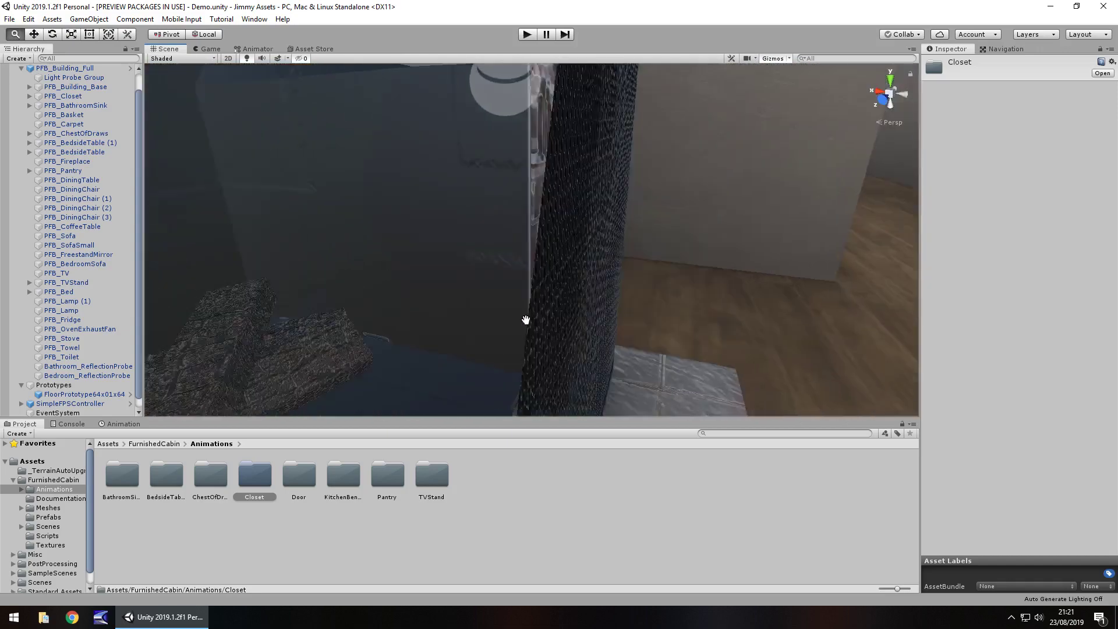
{"action": "right_click_drag", "start_coordinate": [526, 320], "coordinate": [638, 276]}
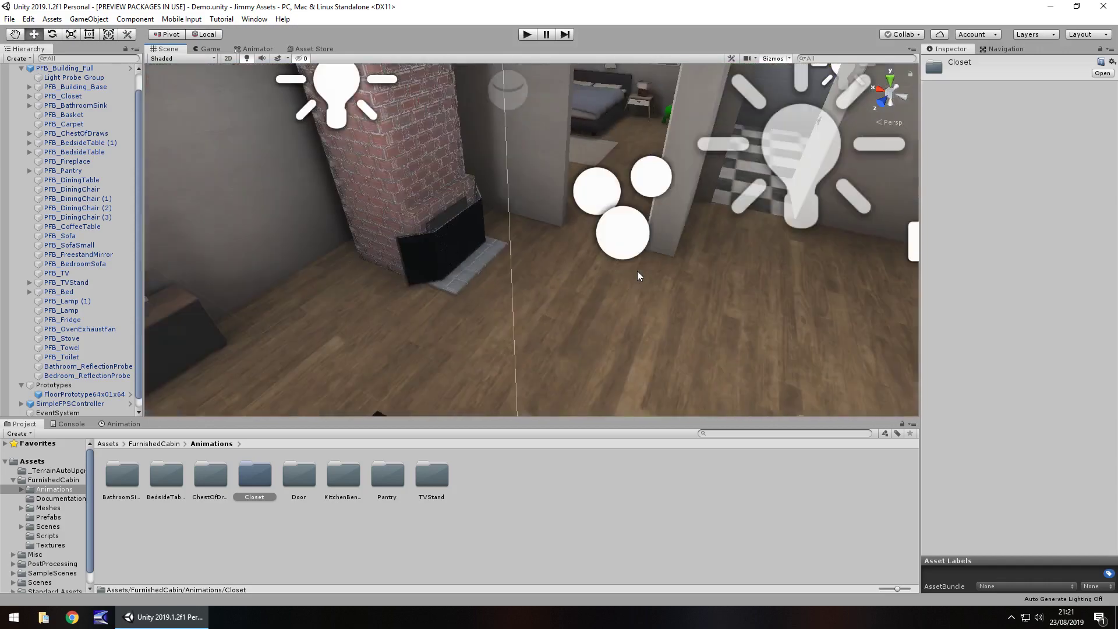
{"action": "scroll", "coordinate": [638, 275], "scroll_direction": "down", "scroll_amount": 3}
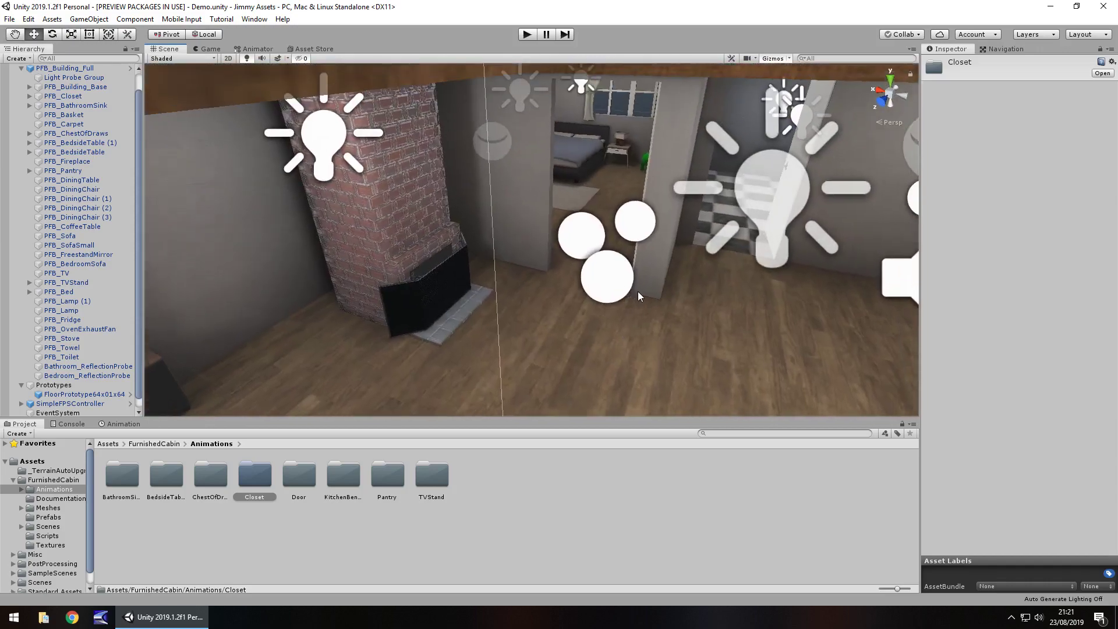